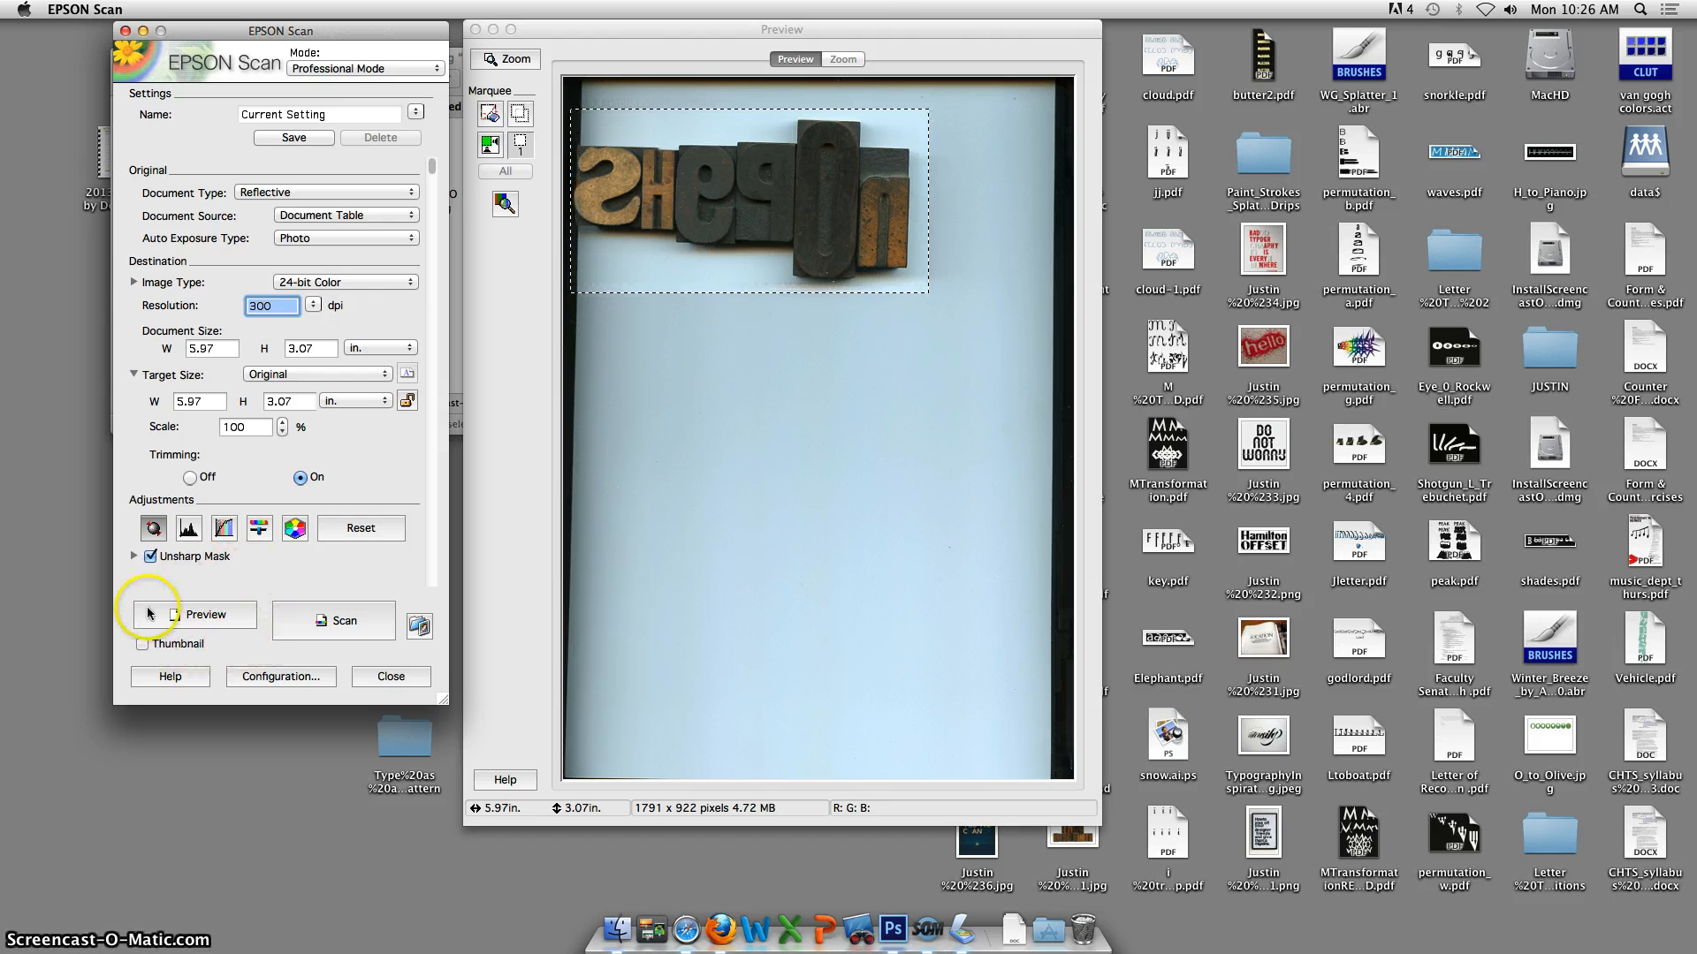
- Preview the round photo on the scanner bed and move the existing marquee into the bed's upper corner so it covers the photo
click(203, 617)
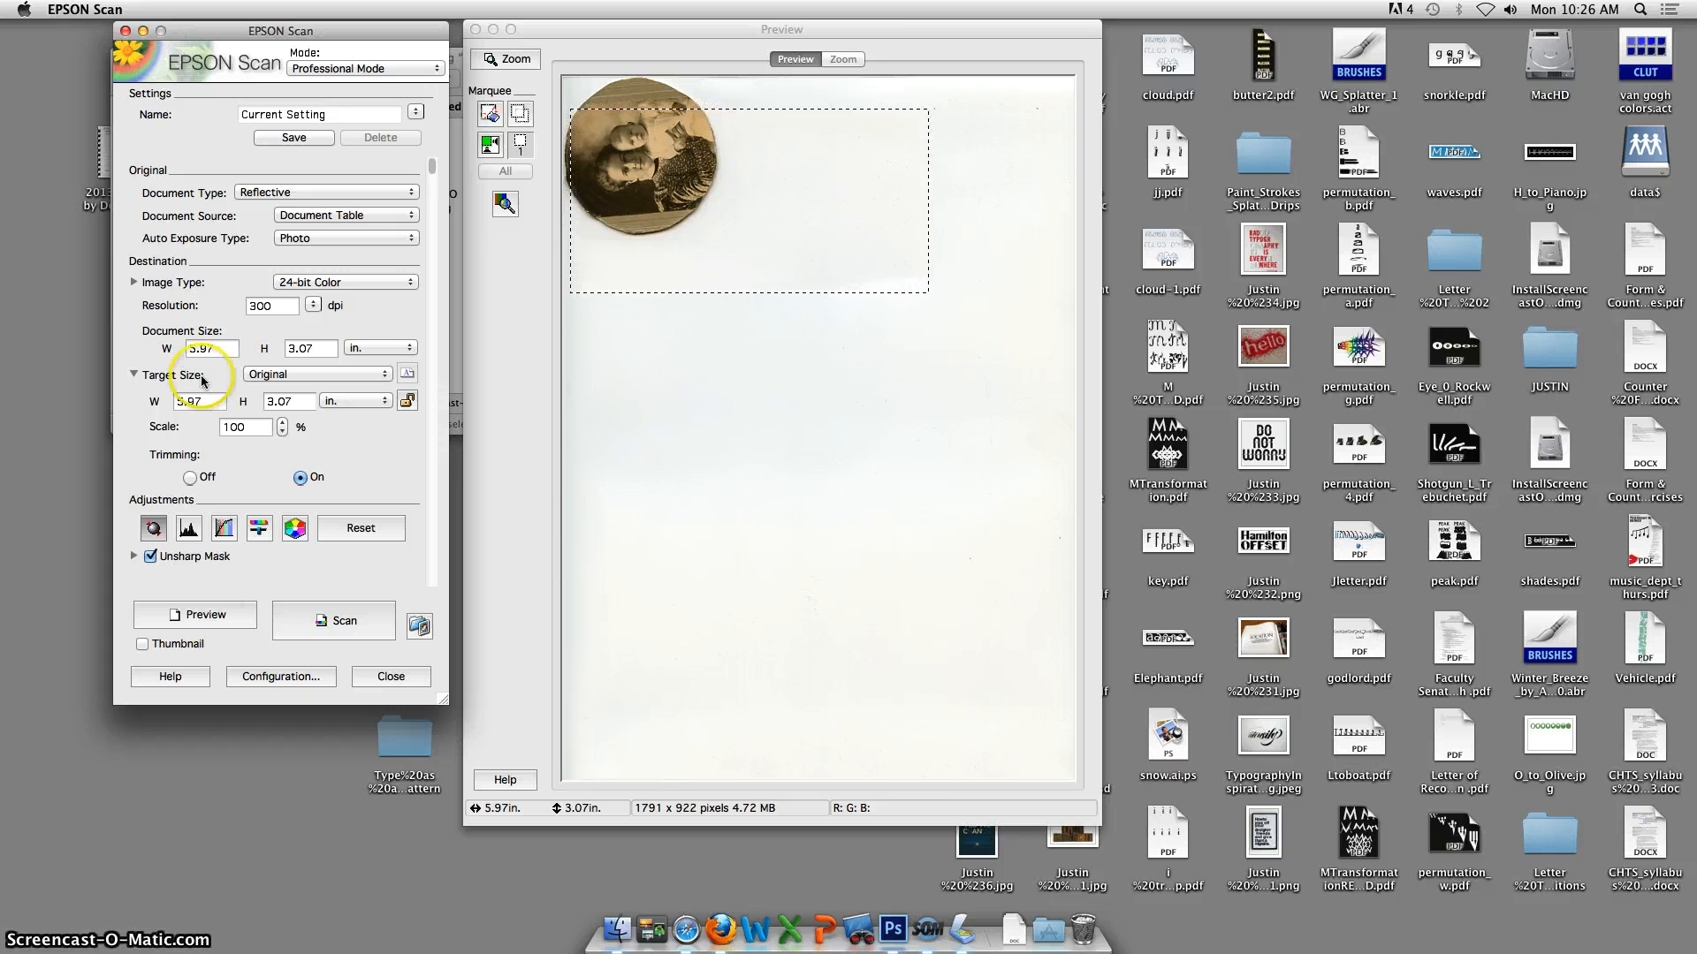
click(627, 190)
drag(627, 190, 589, 206)
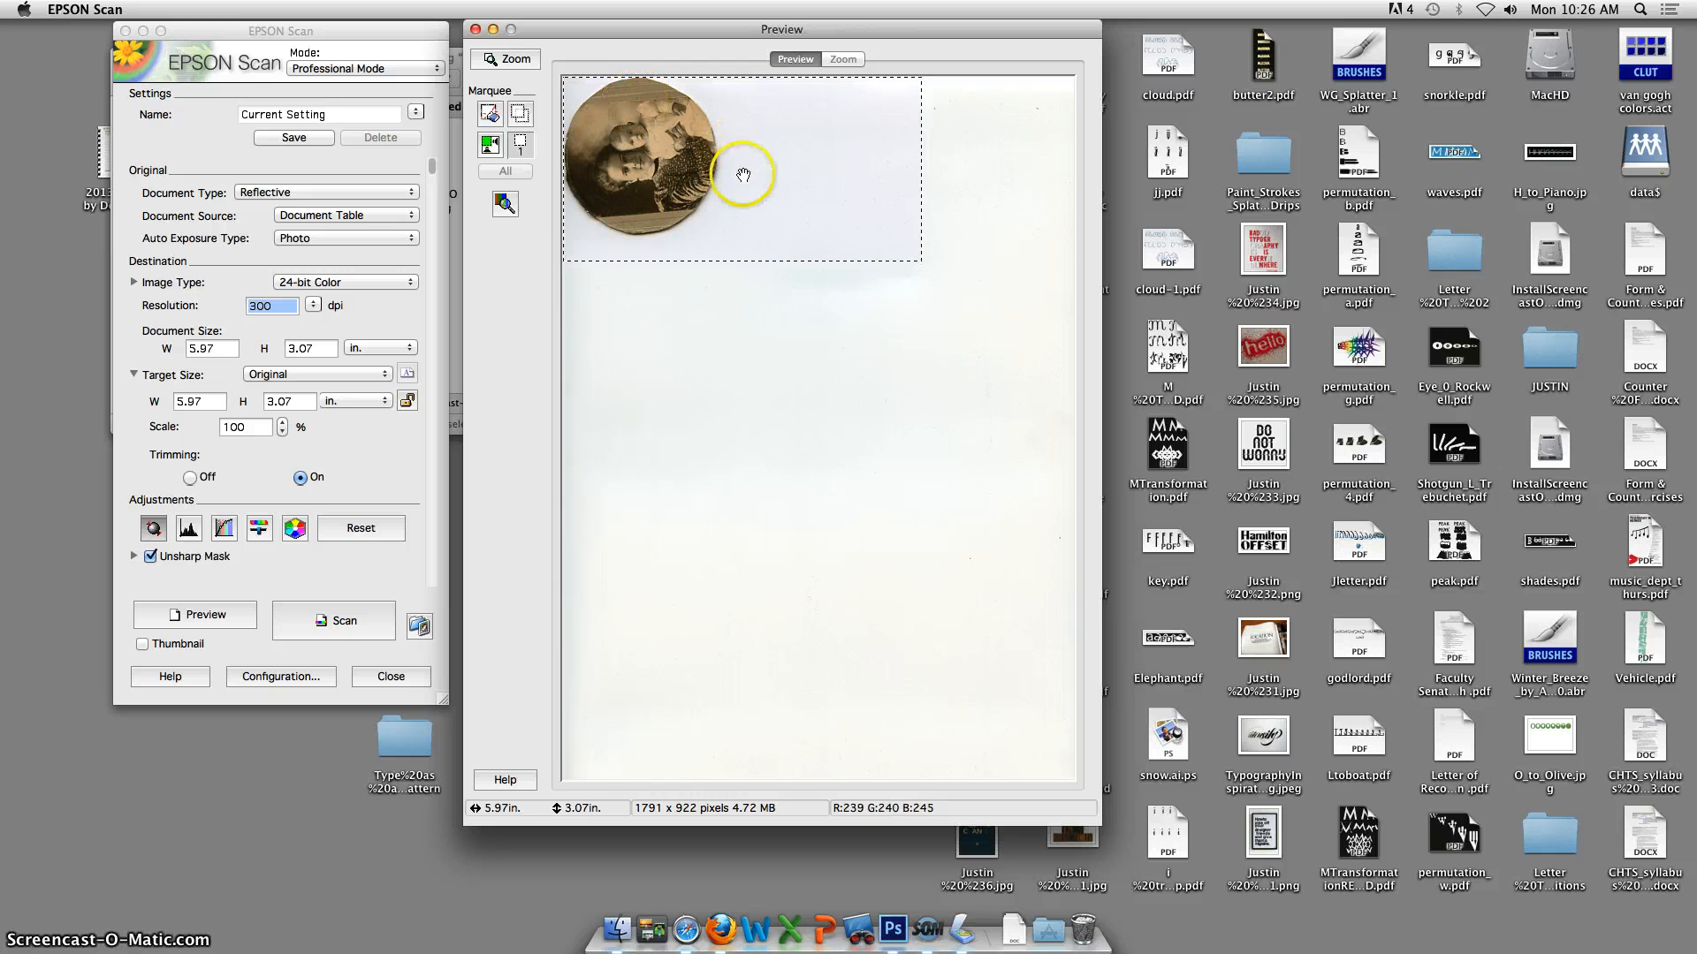
mouse_move(742, 176)
mouse_down()
mouse_move(742, 256)
mouse_move(729, 166)
mouse_up()
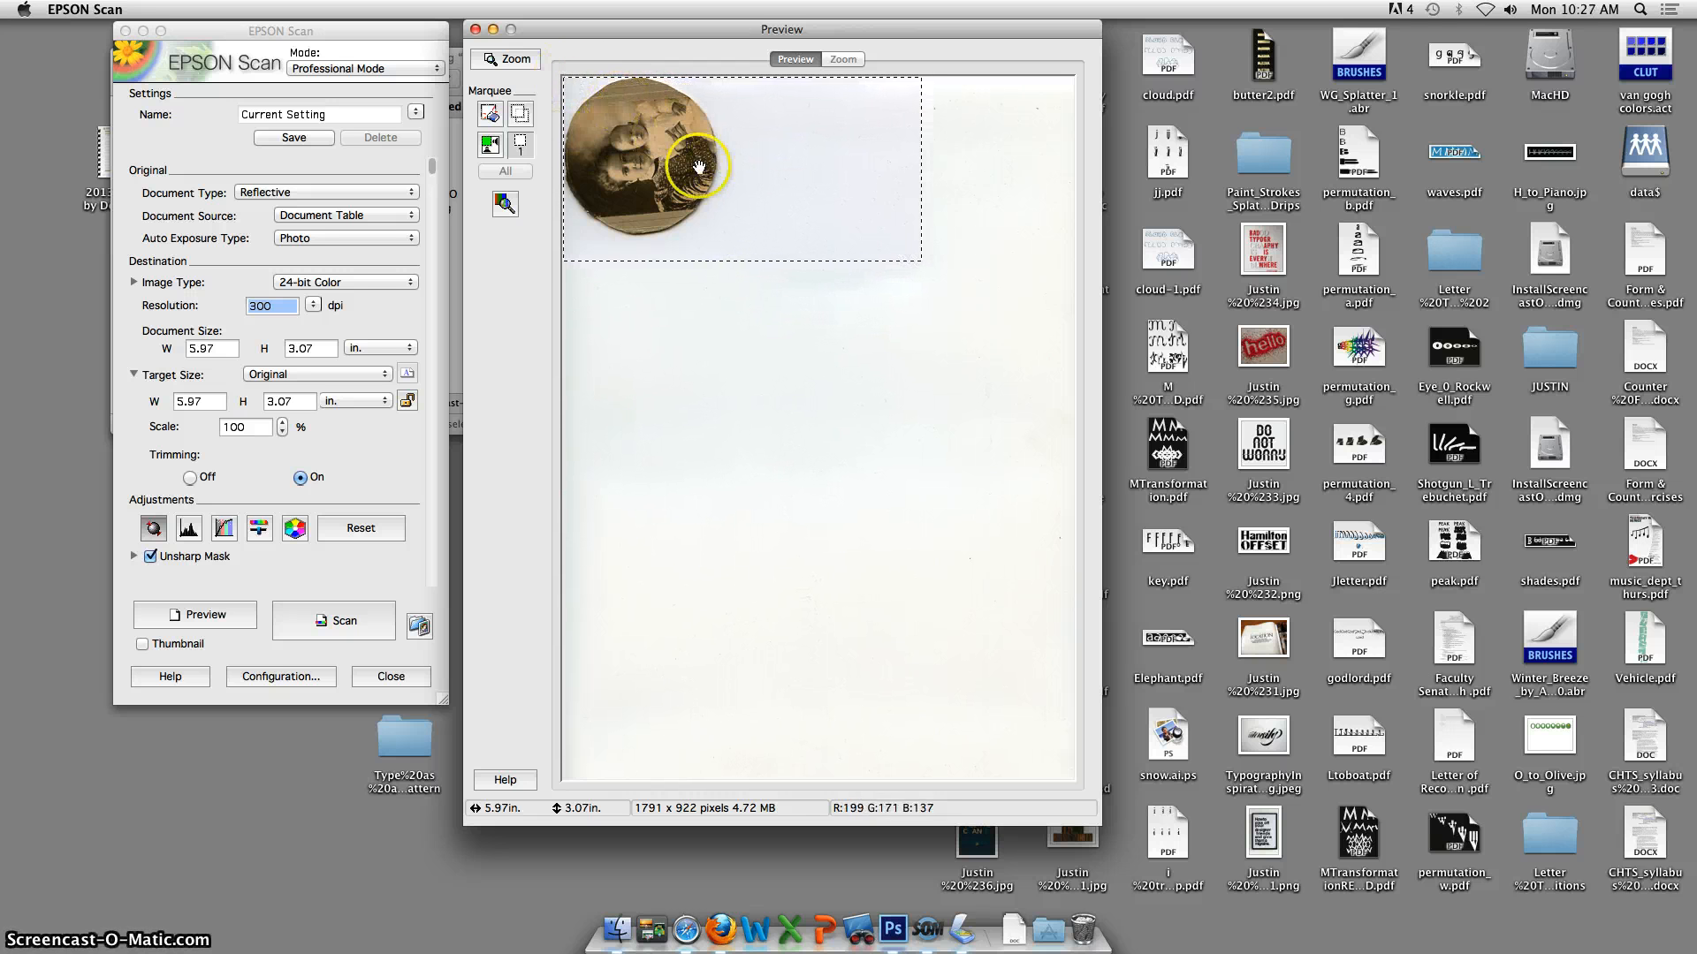
- Draw a new marquee around the round photo and tighten its edges to about 2.62 by 2.66 inches
click(792, 383)
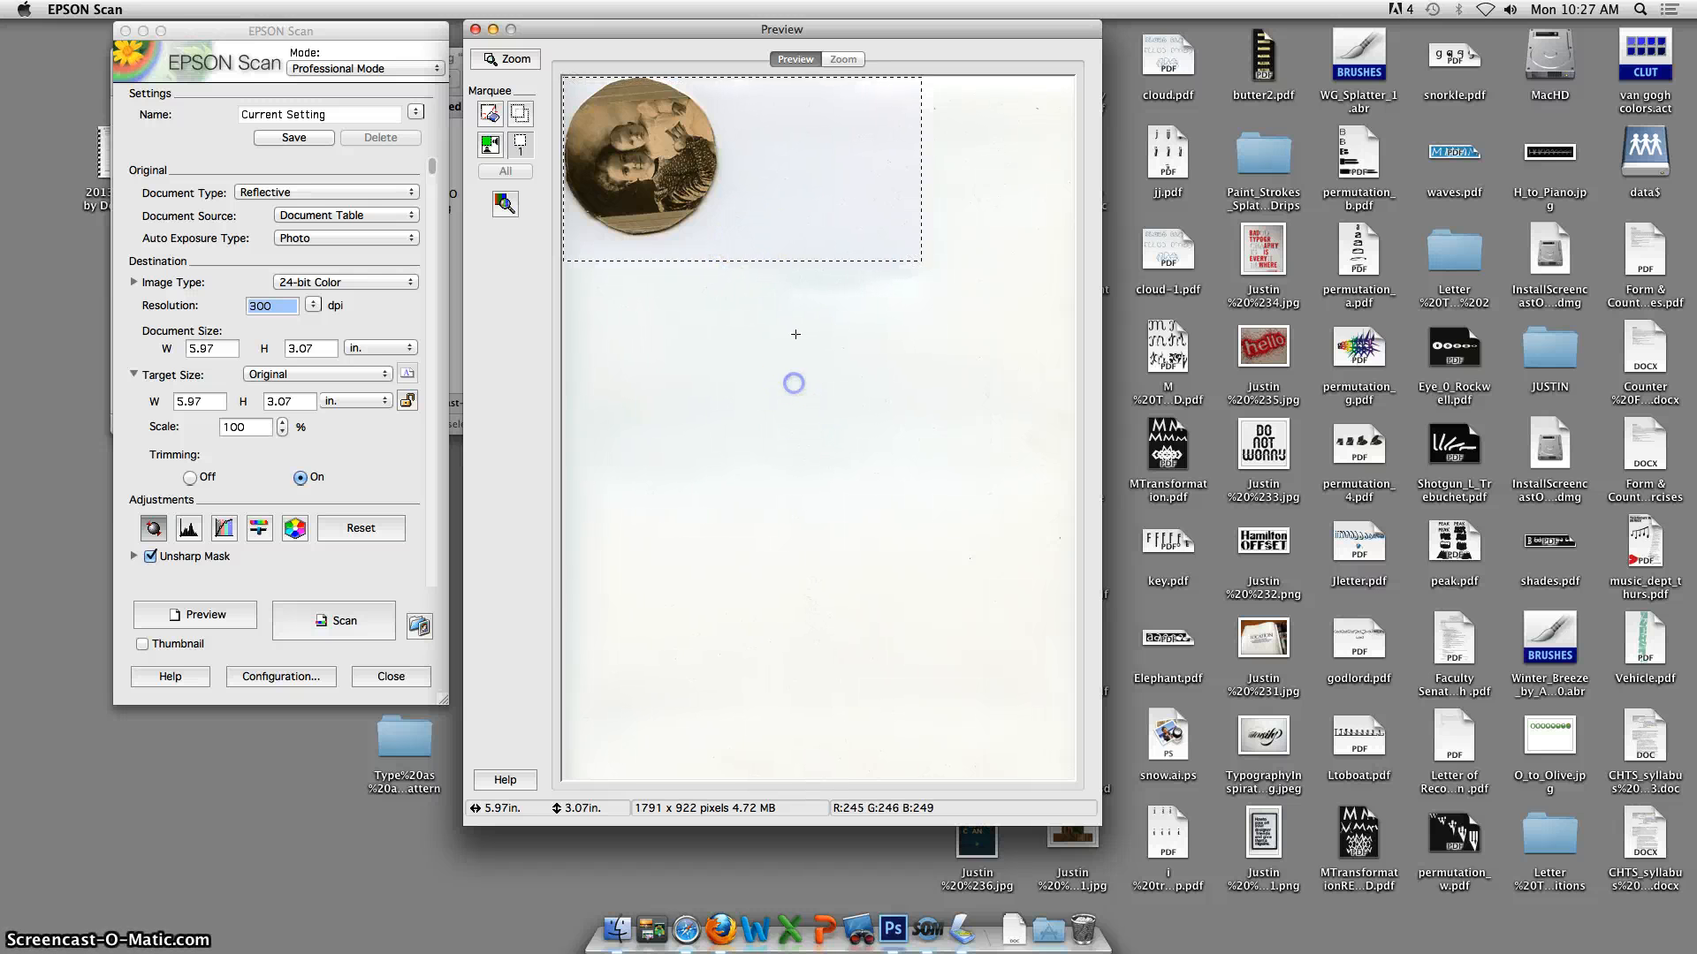
drag(778, 288, 549, 83)
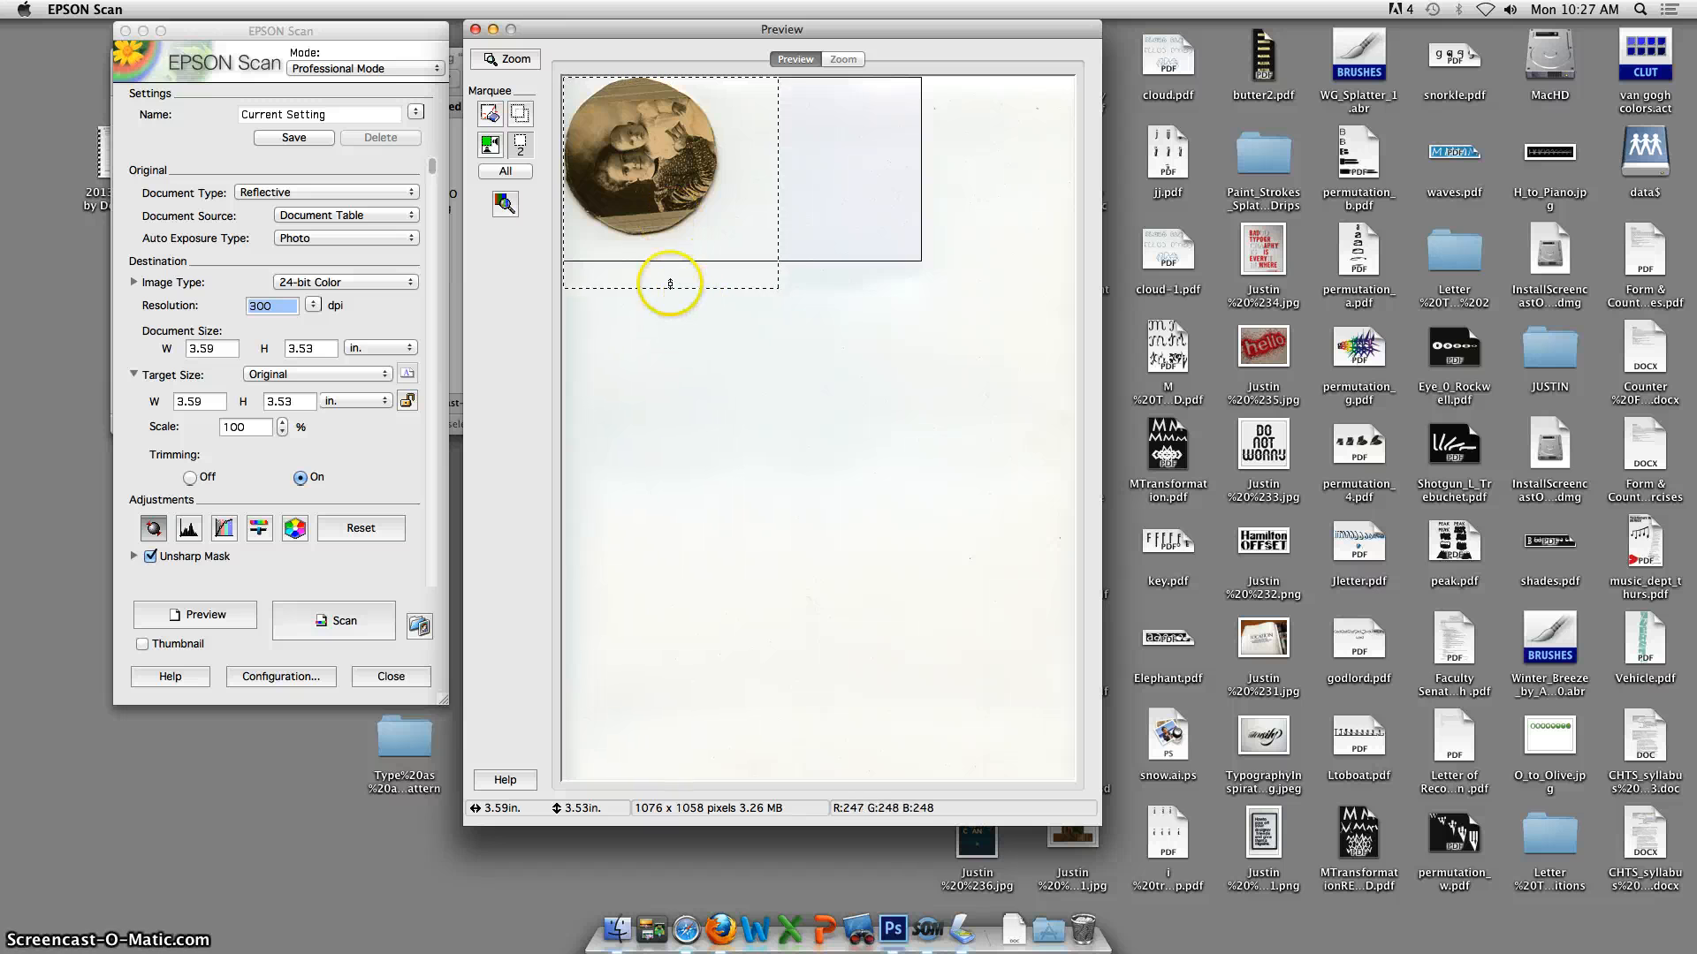
drag(662, 288, 663, 262)
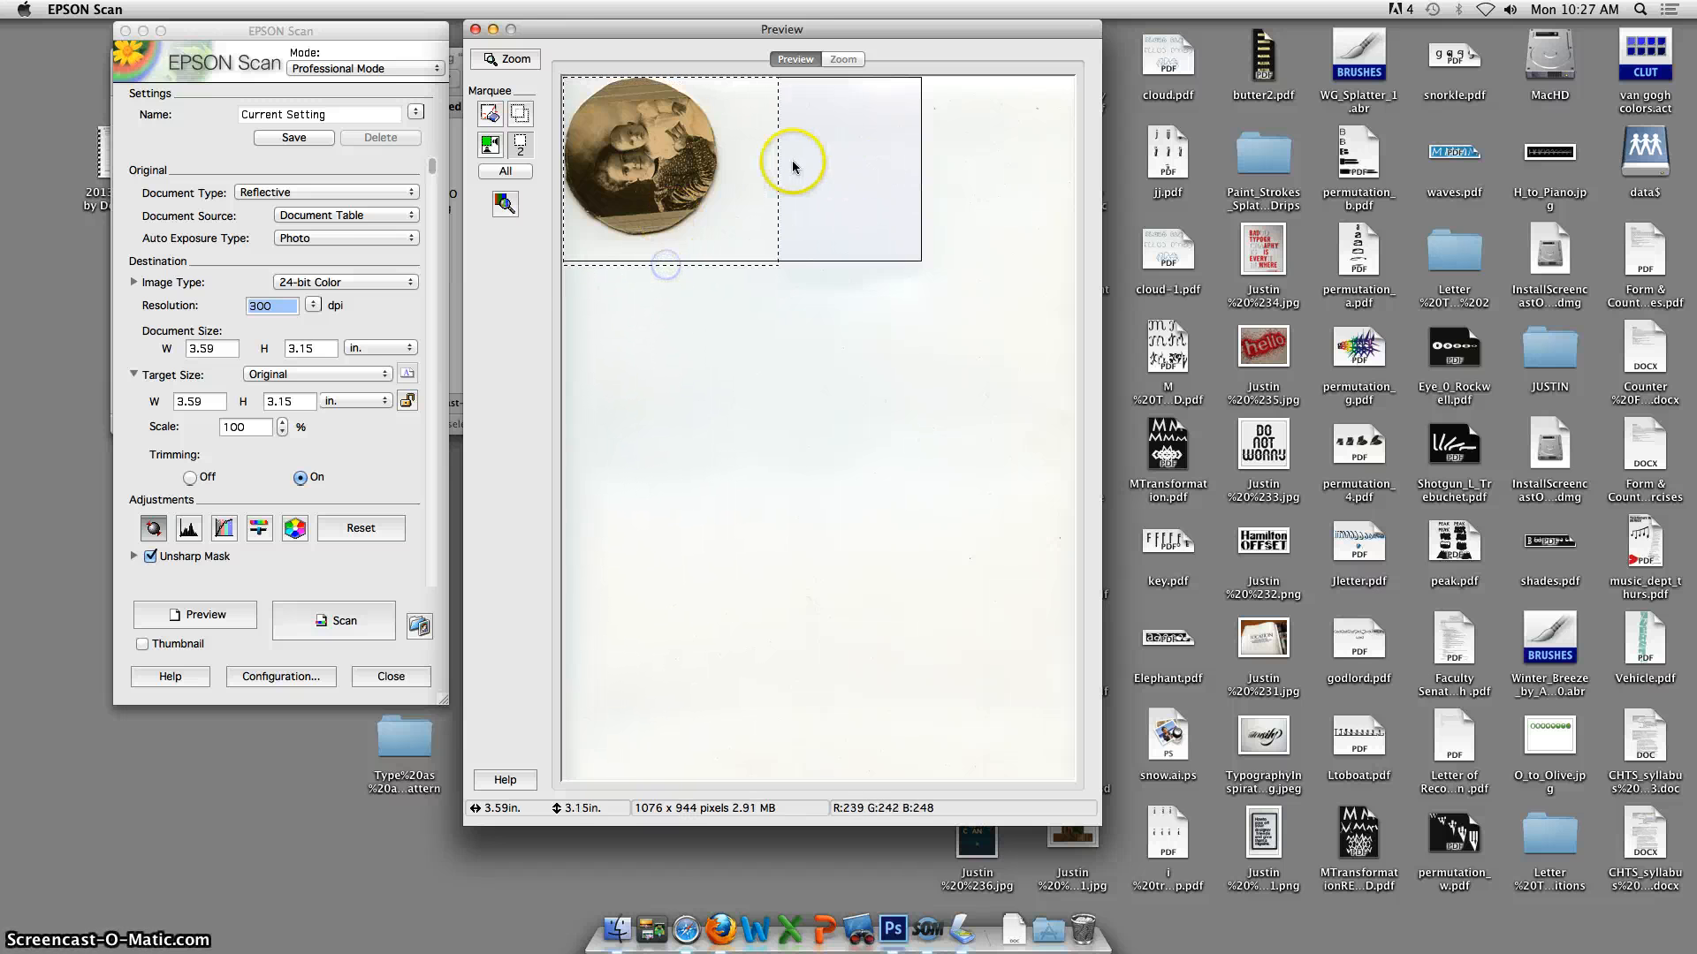
drag(777, 170, 731, 167)
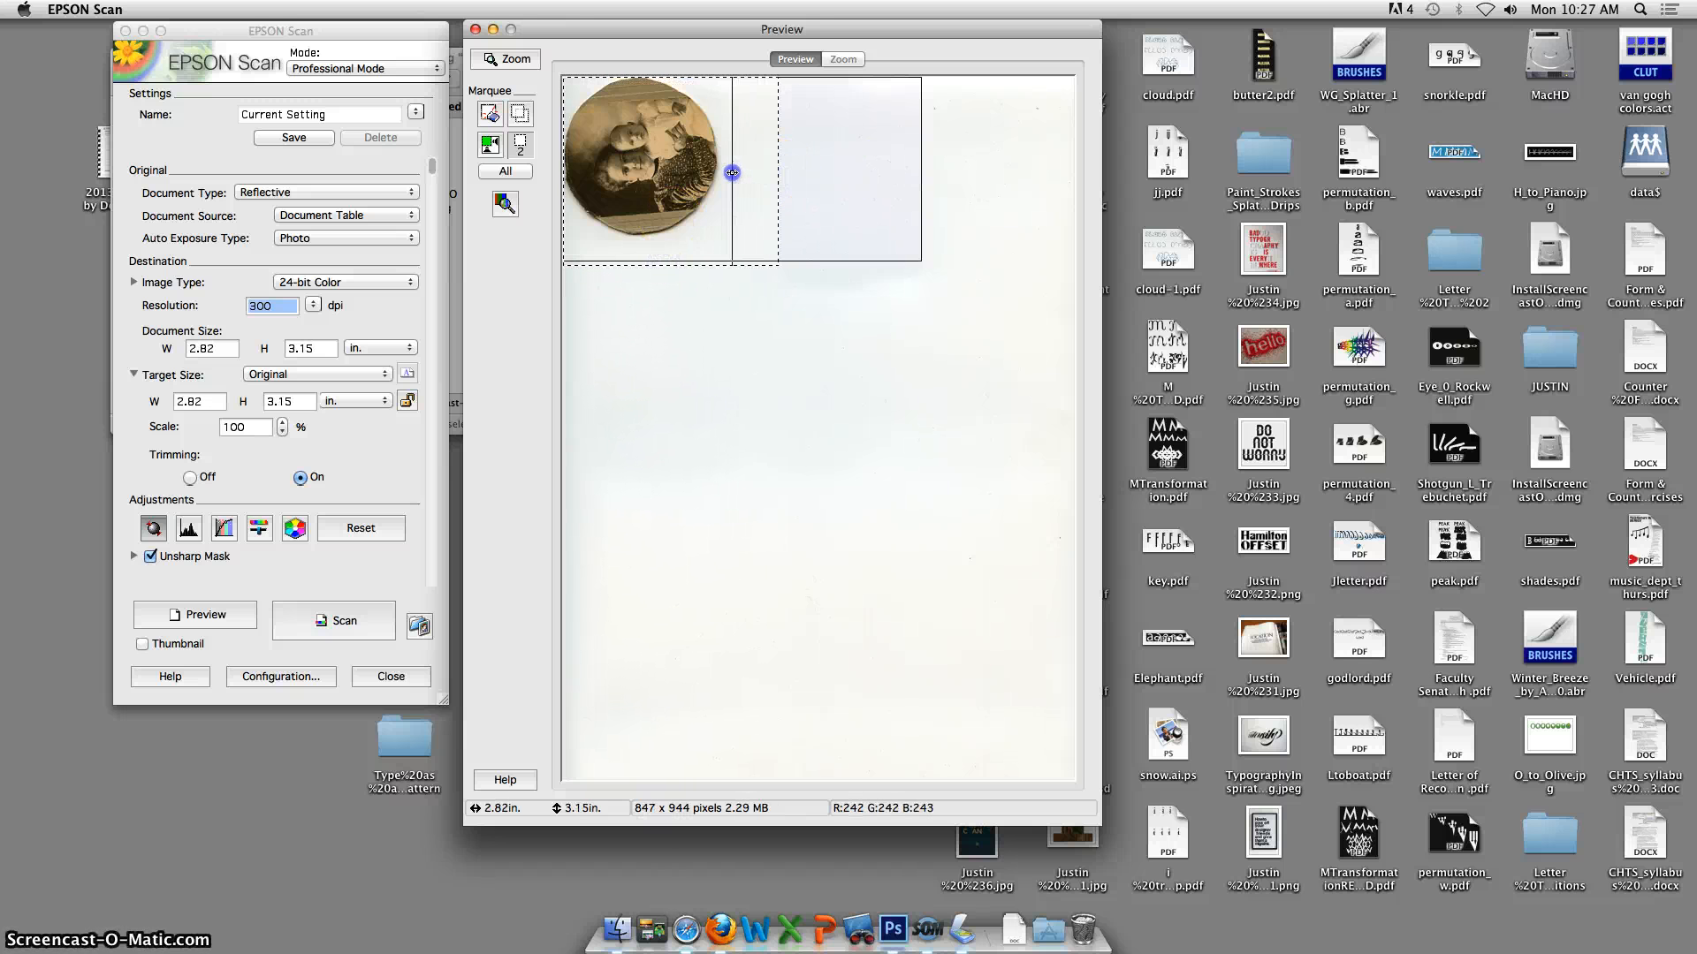
drag(647, 263, 654, 243)
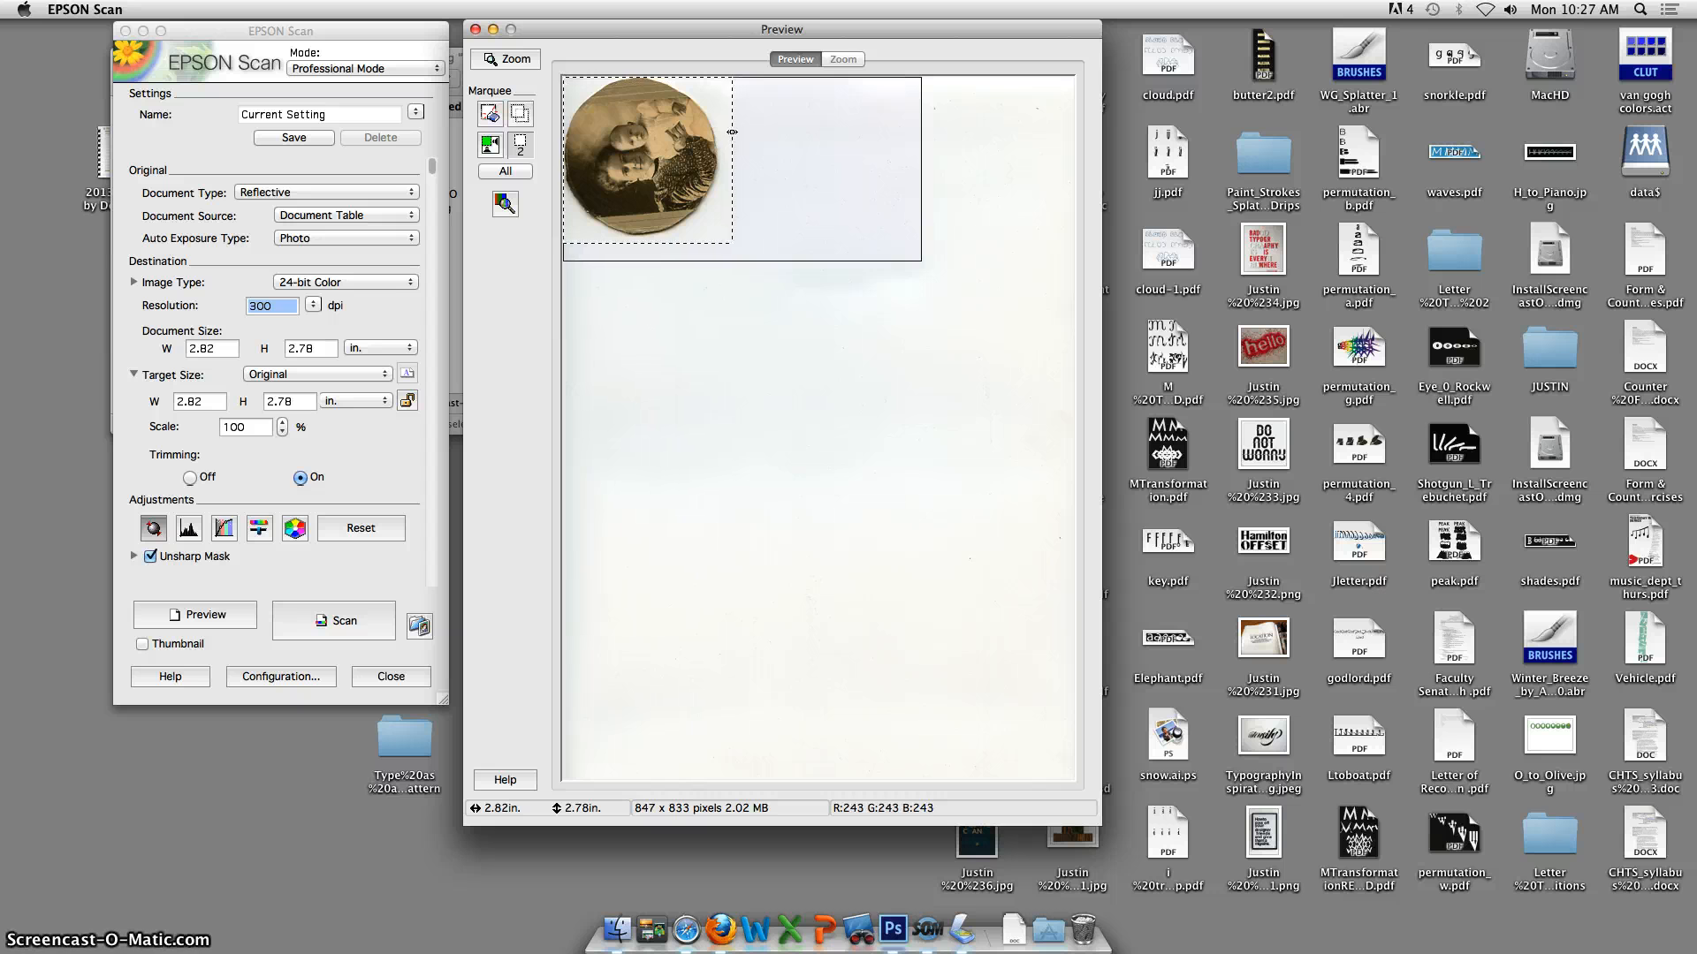
drag(732, 131, 720, 198)
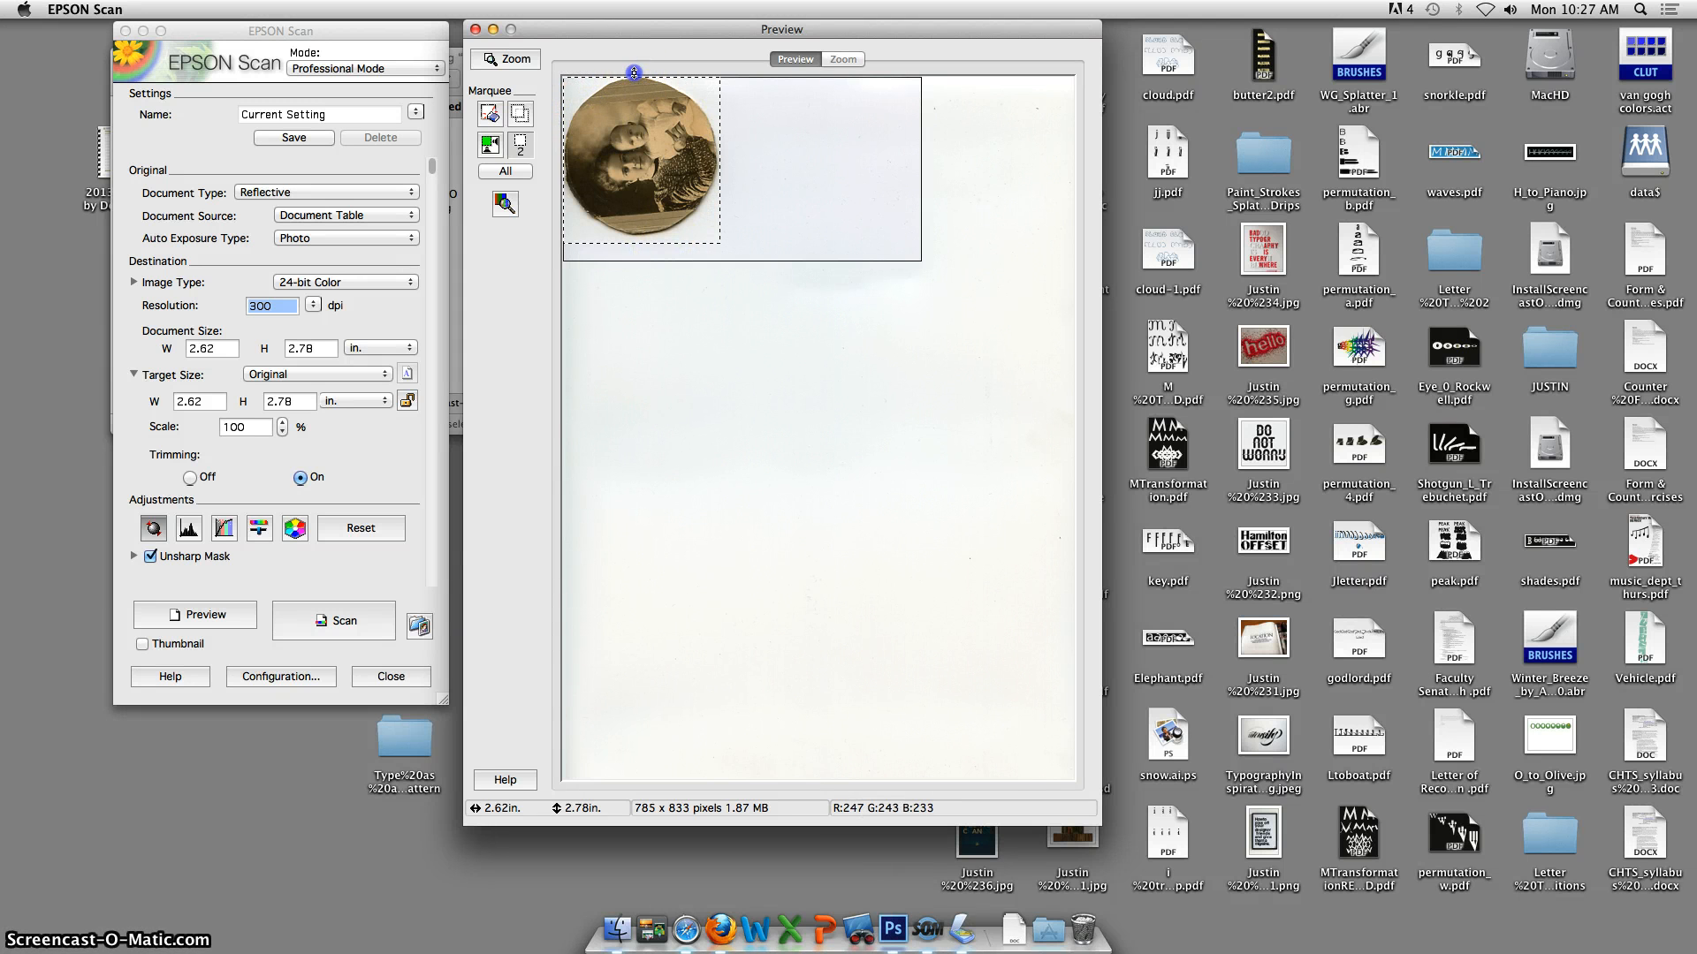
drag(640, 243, 640, 236)
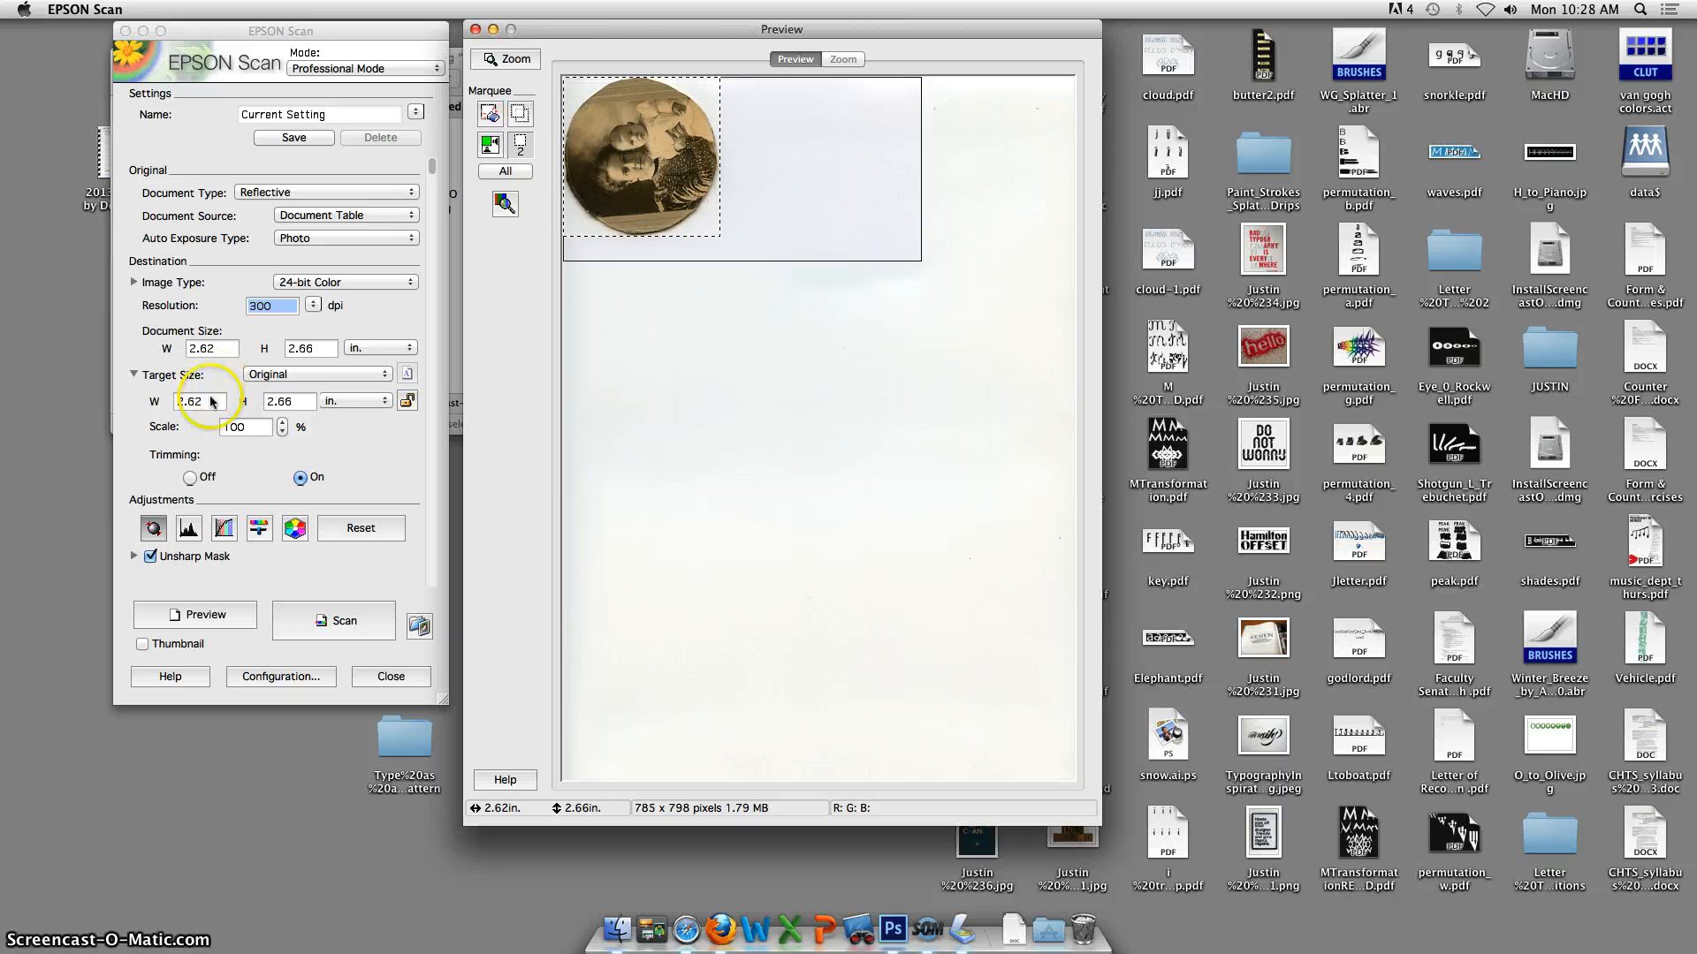
click(138, 378)
click(135, 375)
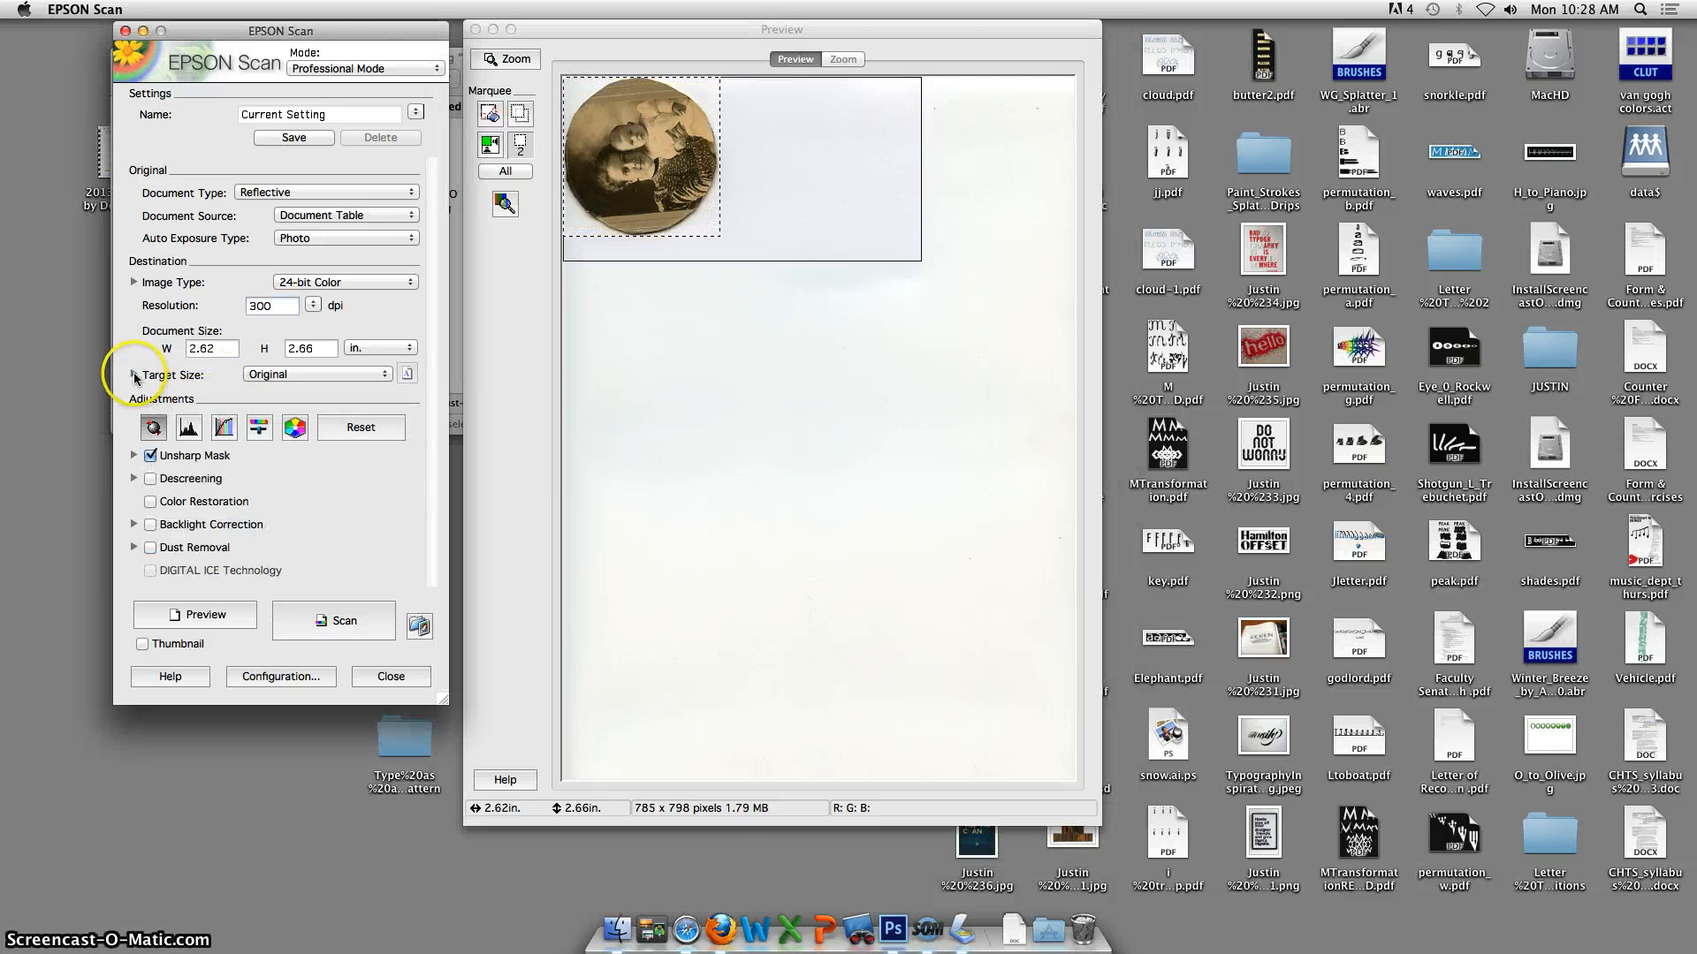
click(134, 374)
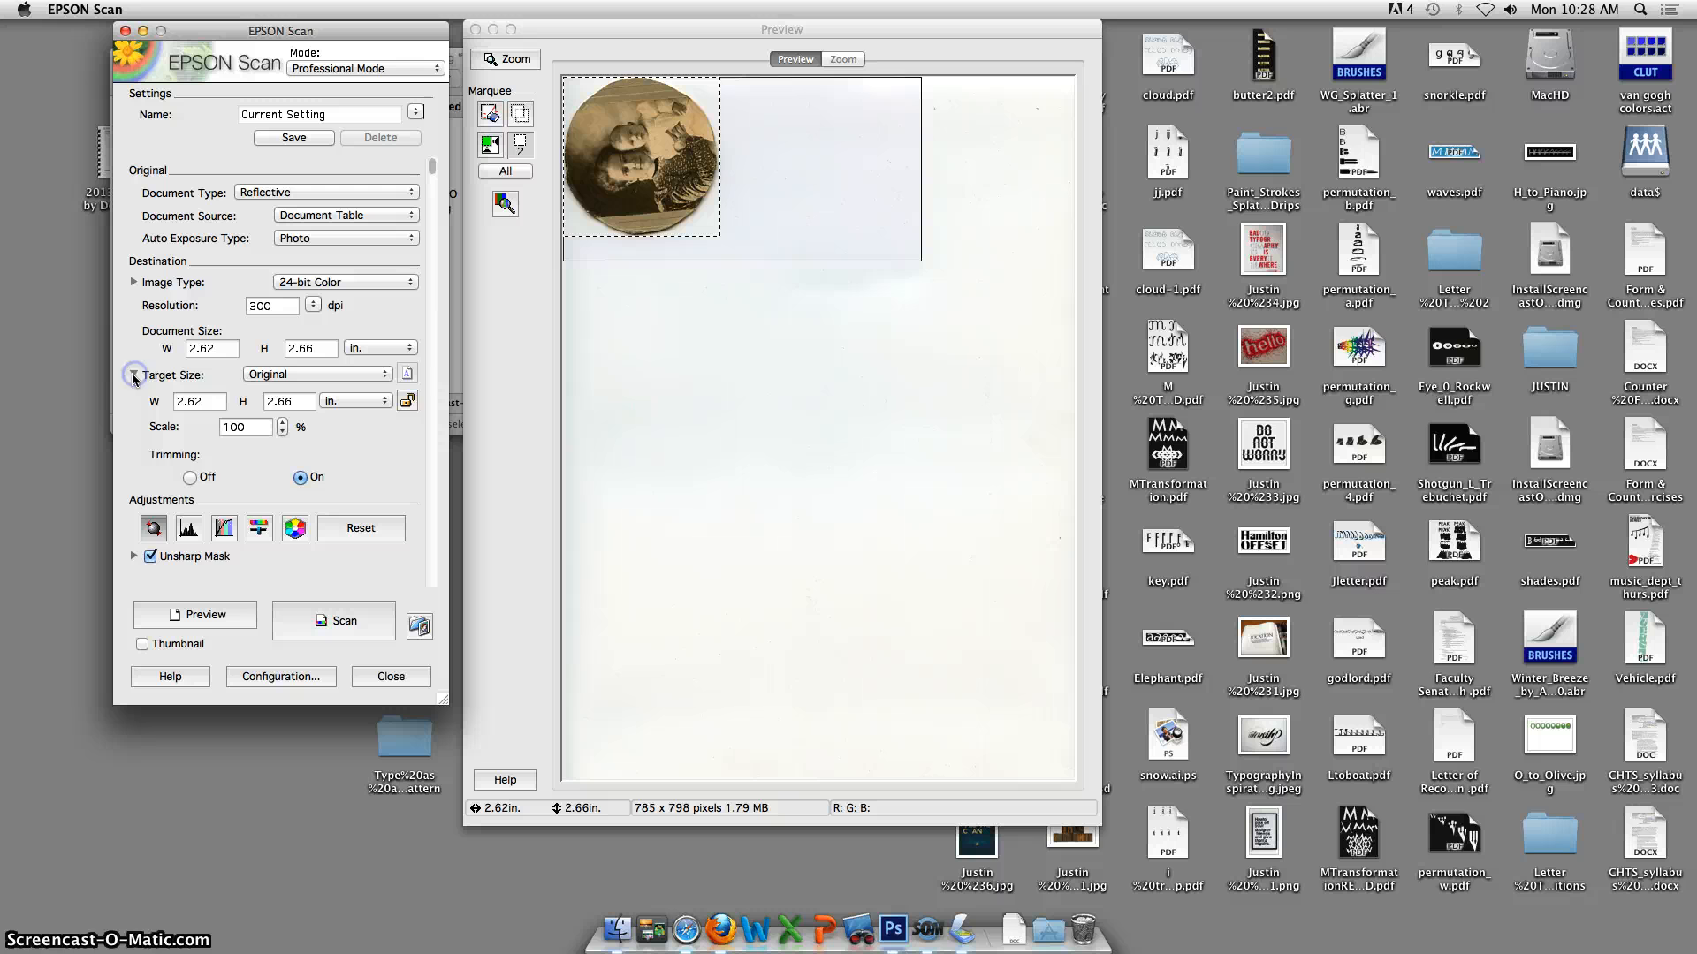
click(134, 283)
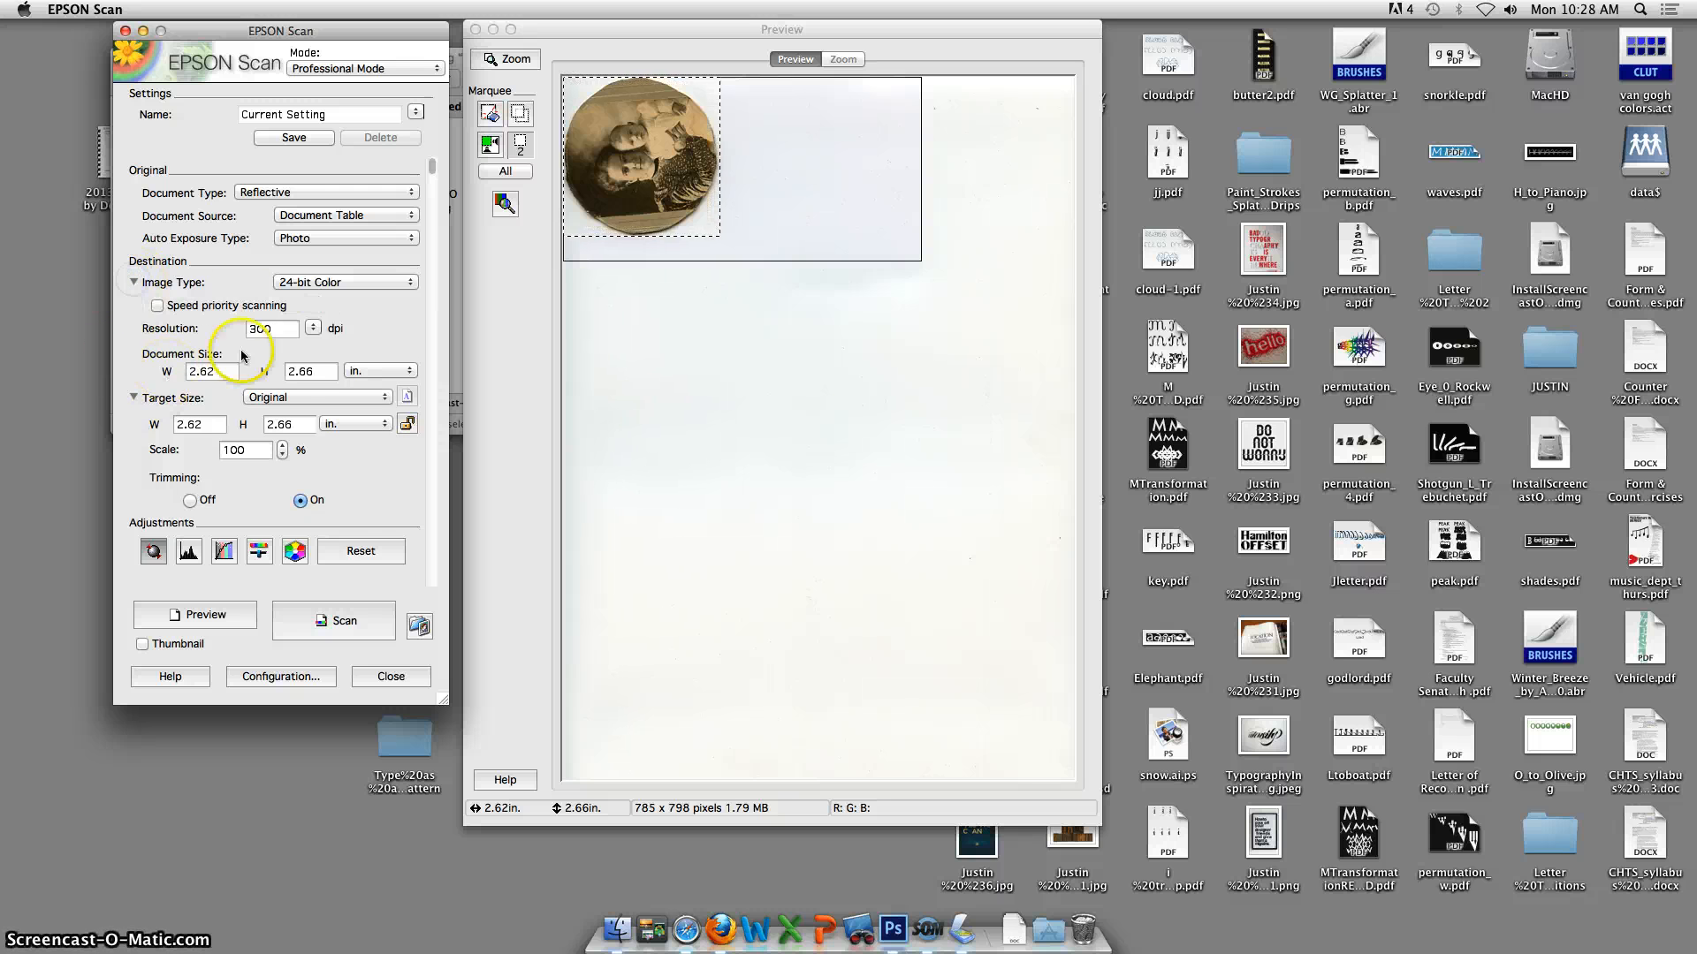
click(134, 283)
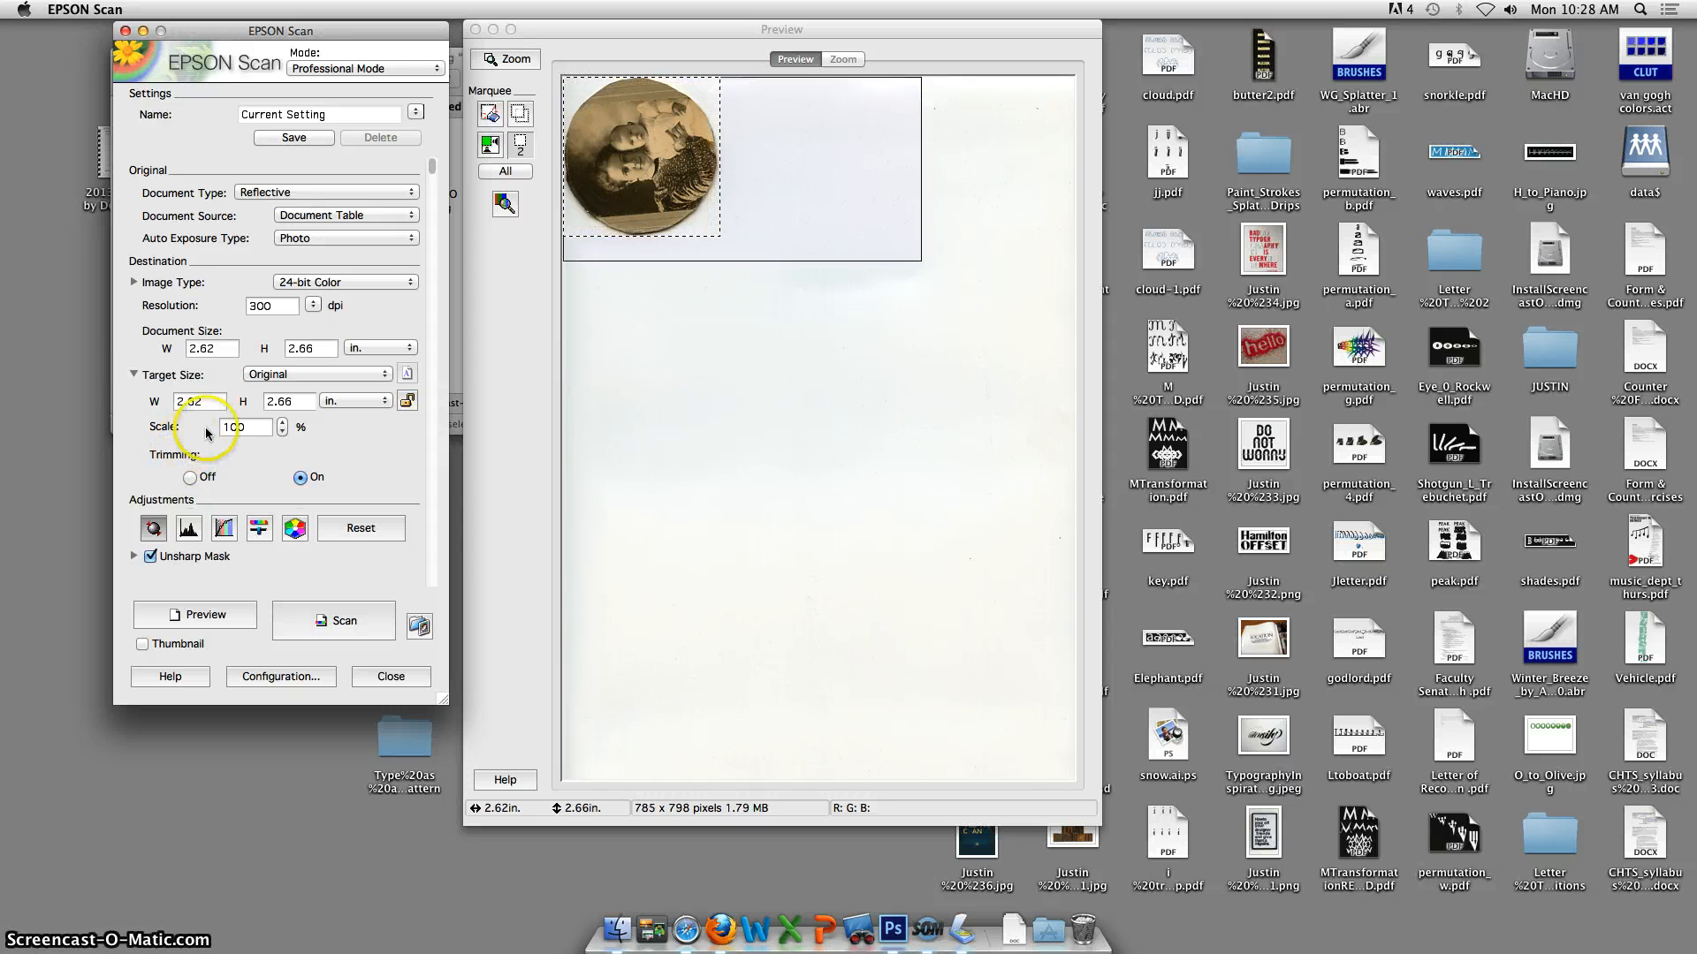
- Set the scan's target scale to 200%
double_click(244, 428)
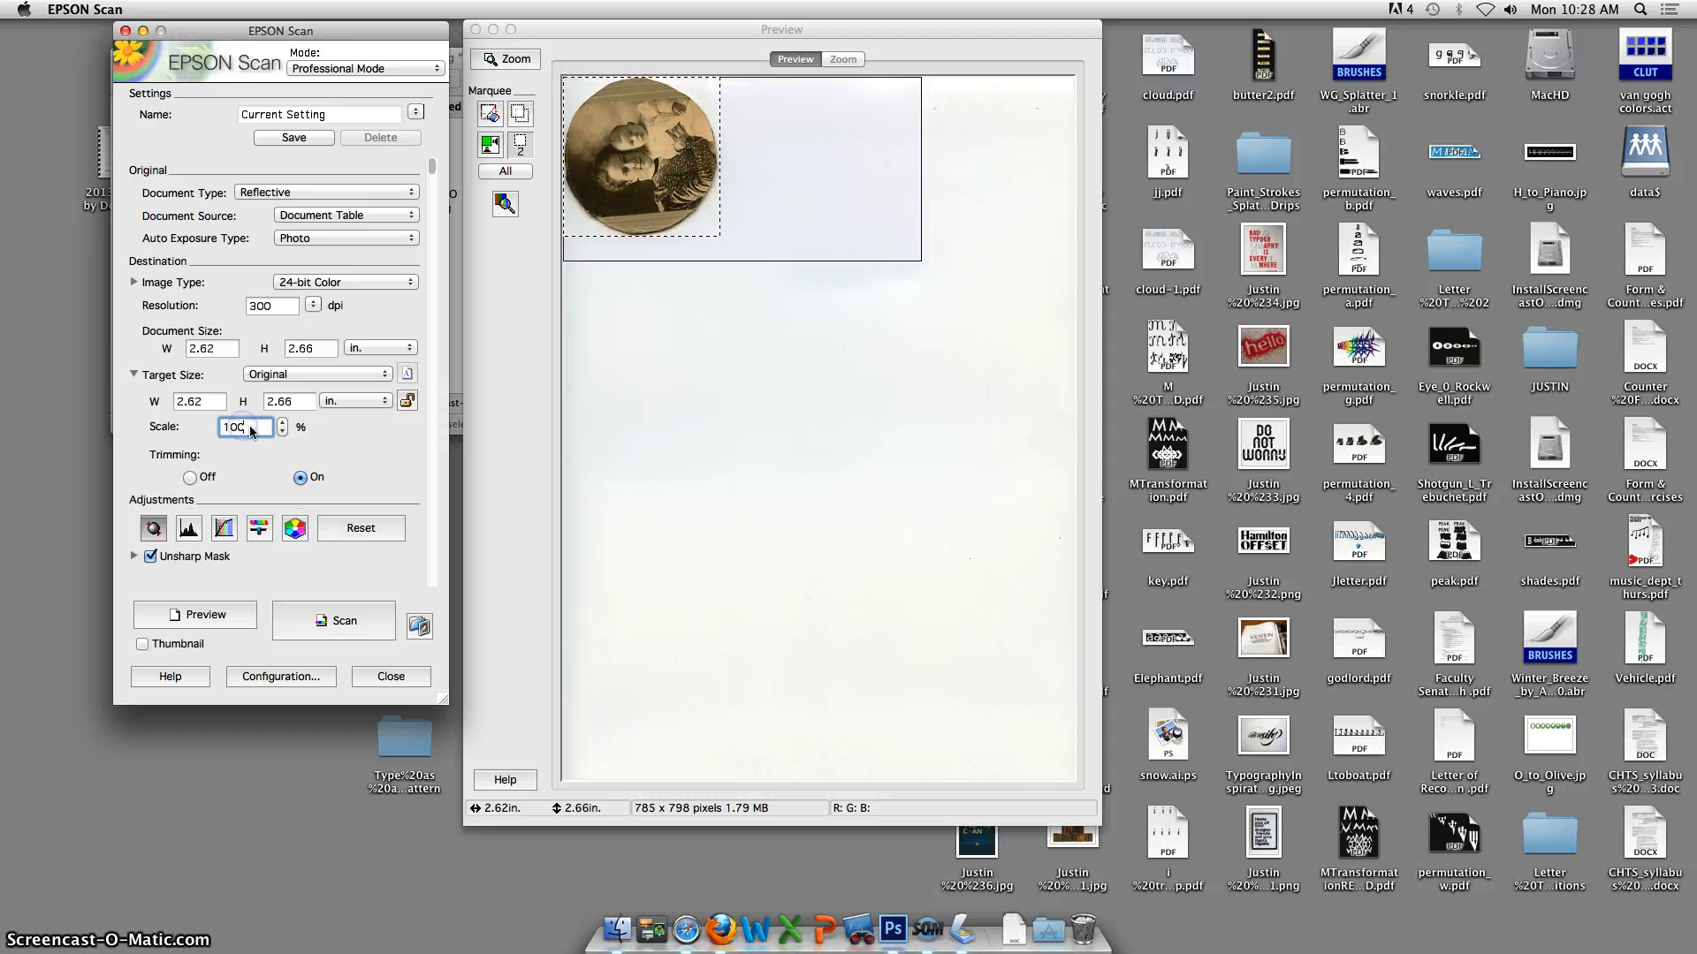
text(200)
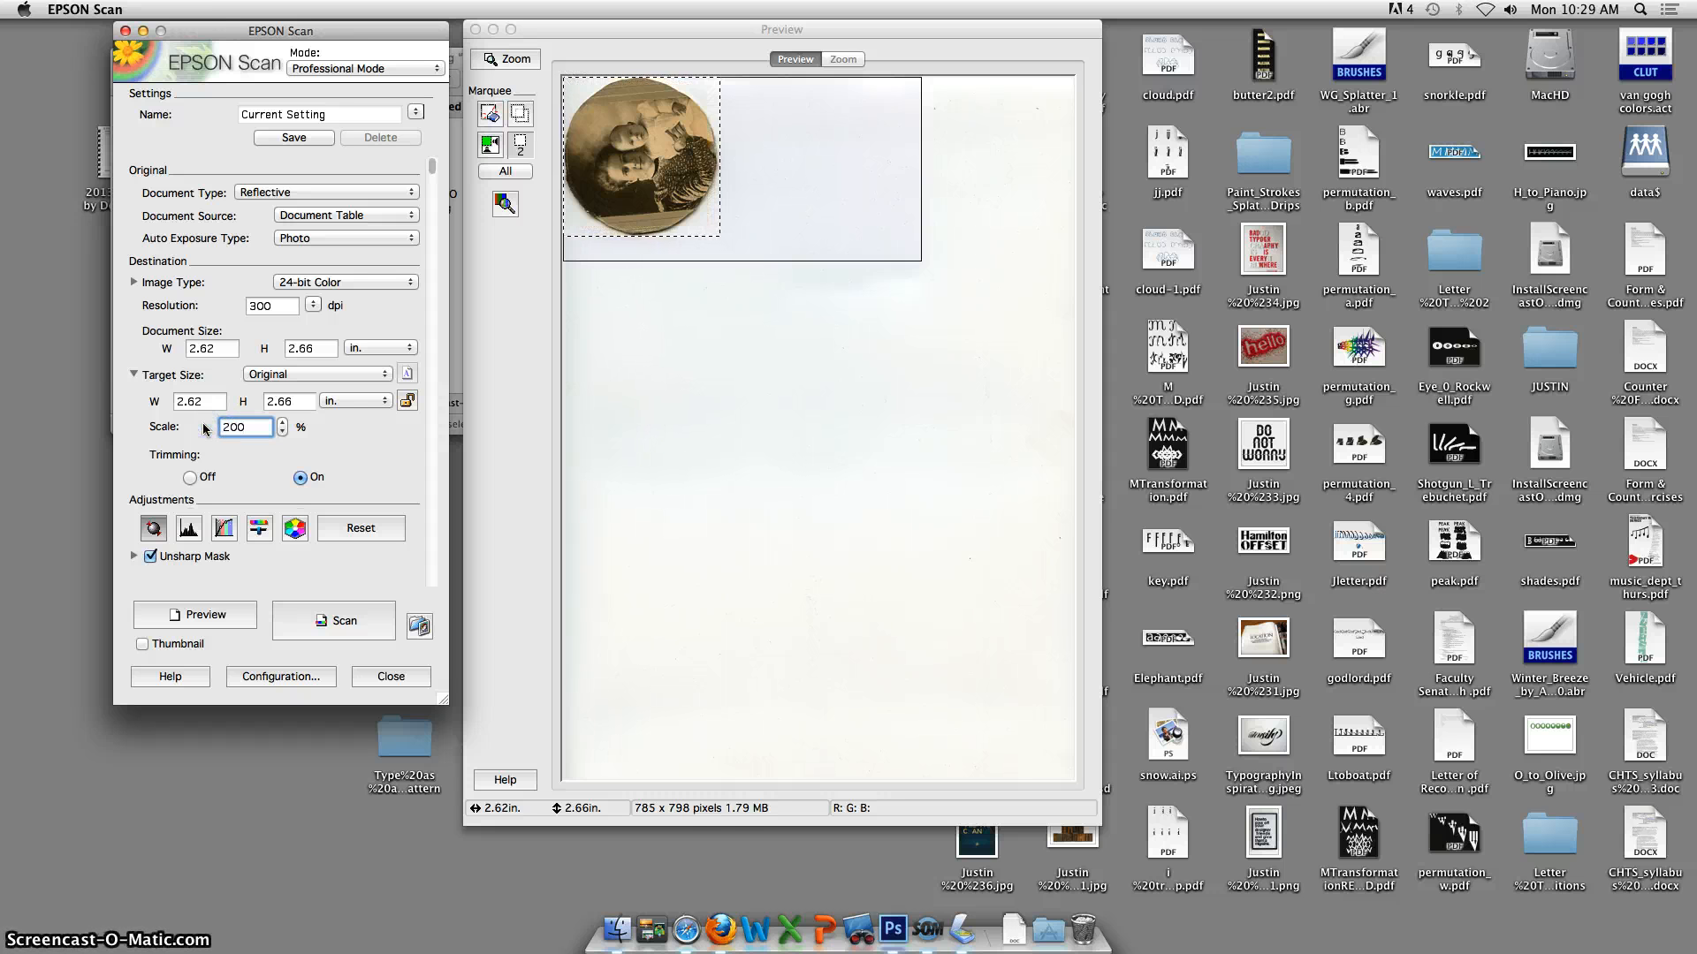
key(Return)
click(320, 423)
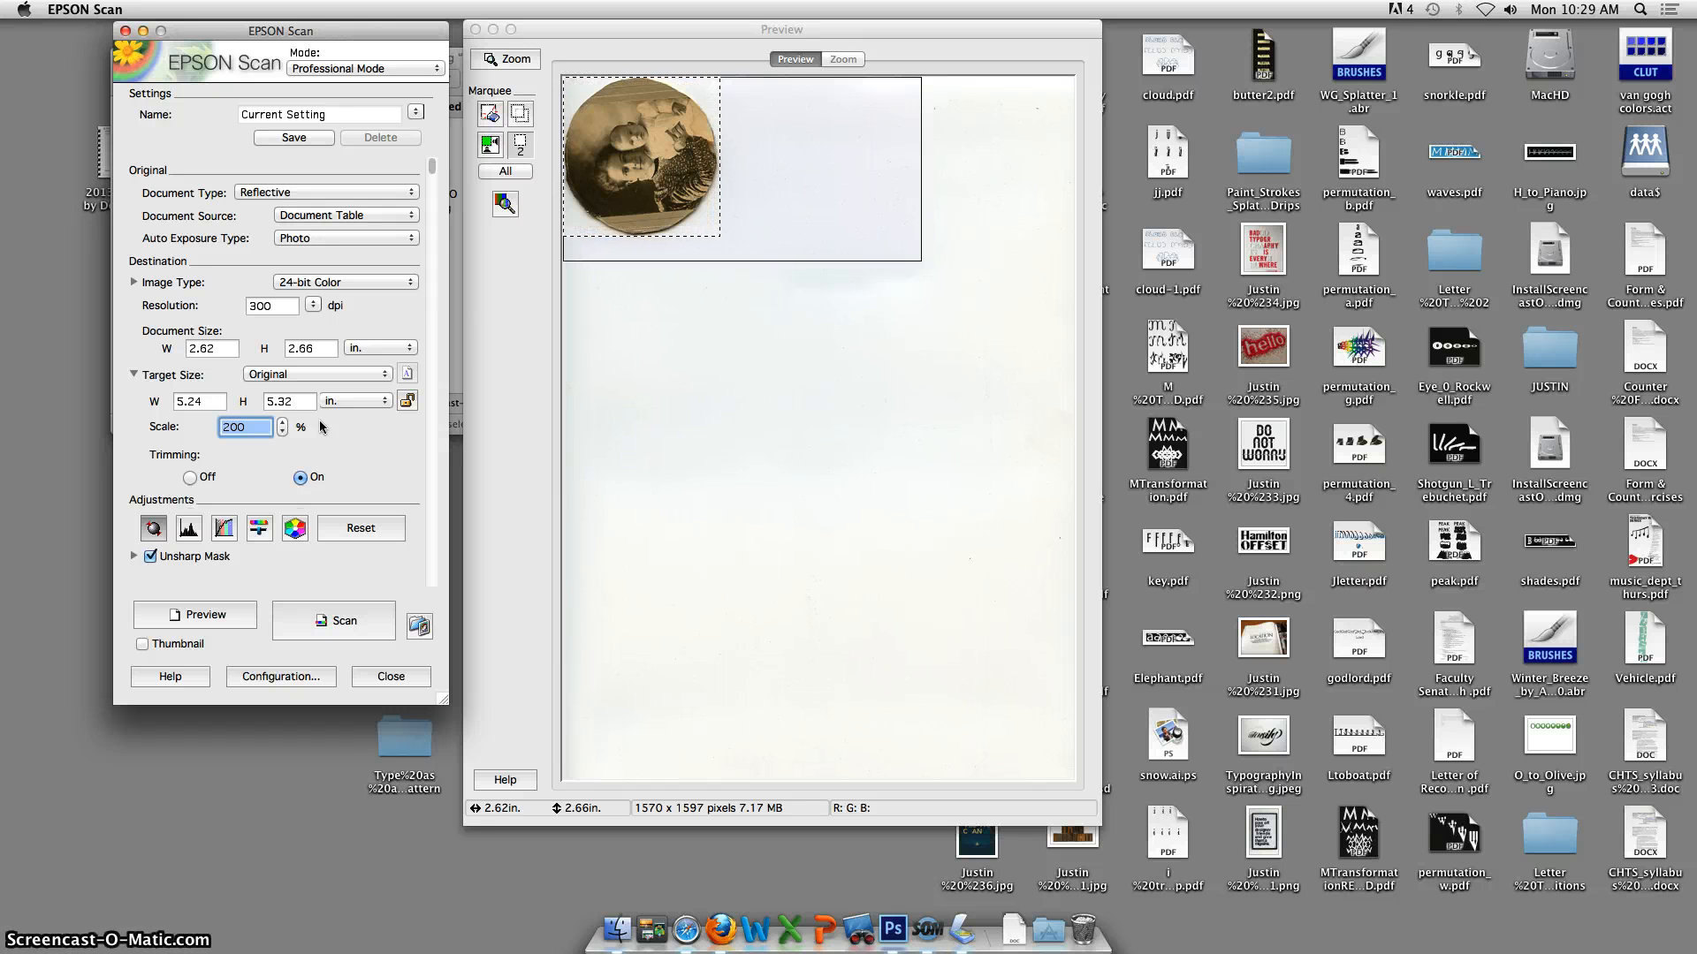
- Enlarge the scan by setting its target scale to 250%
double_click(240, 429)
text(2)
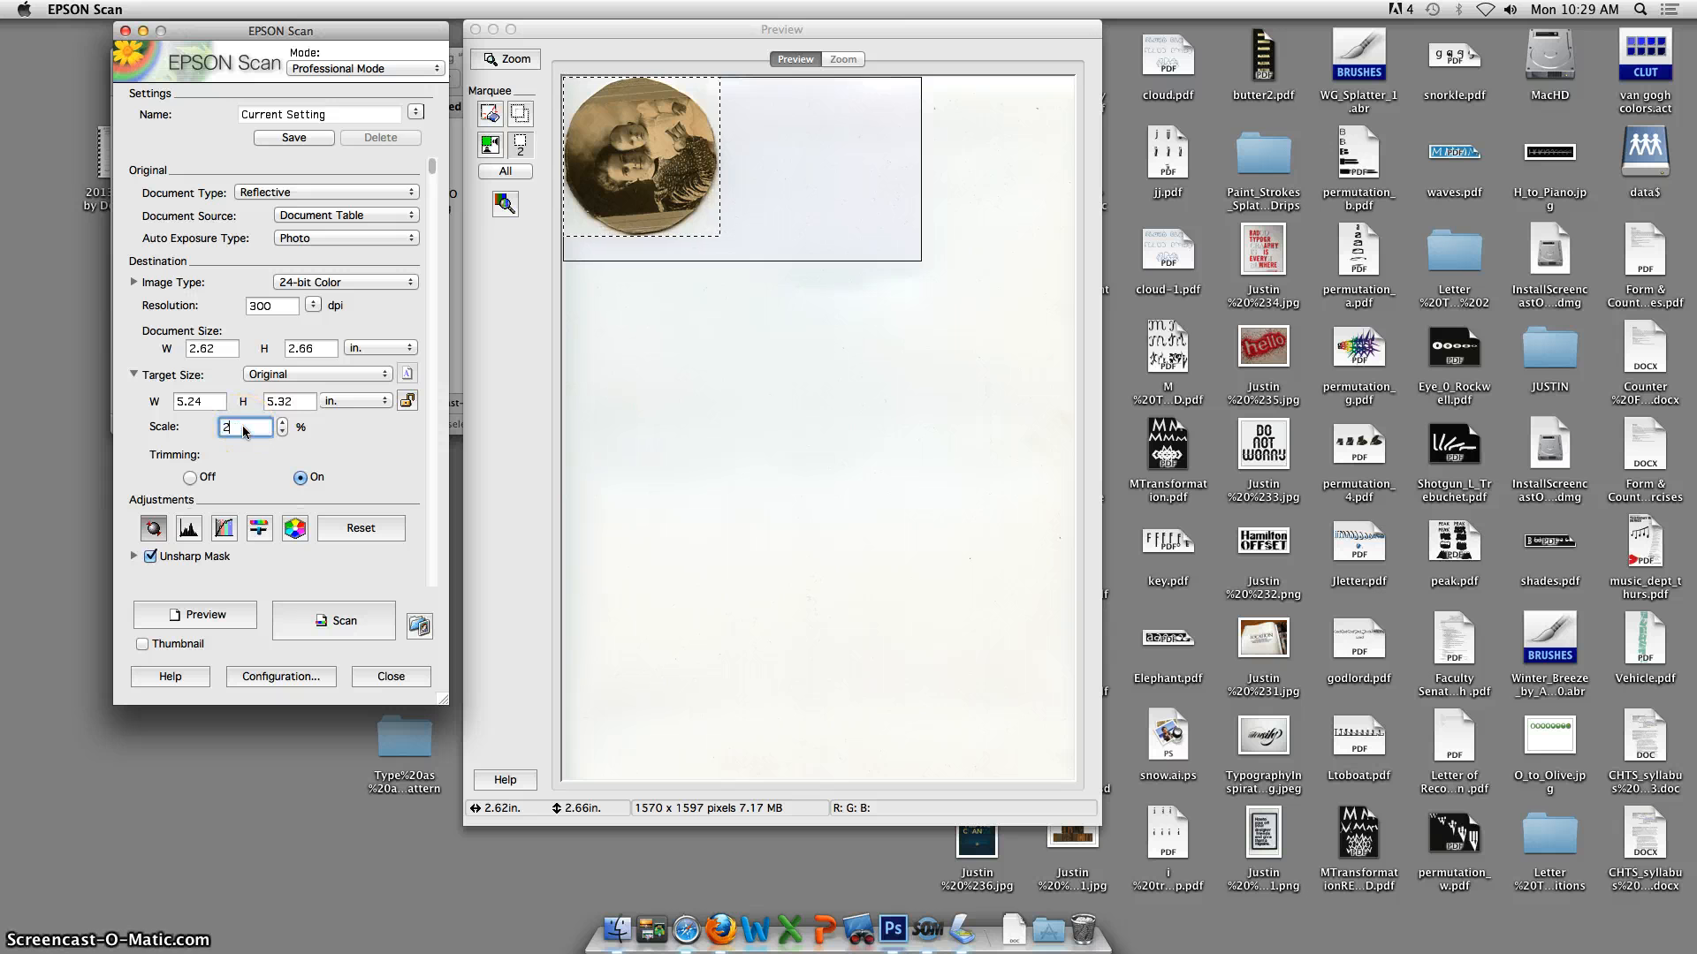
text(50)
click(246, 468)
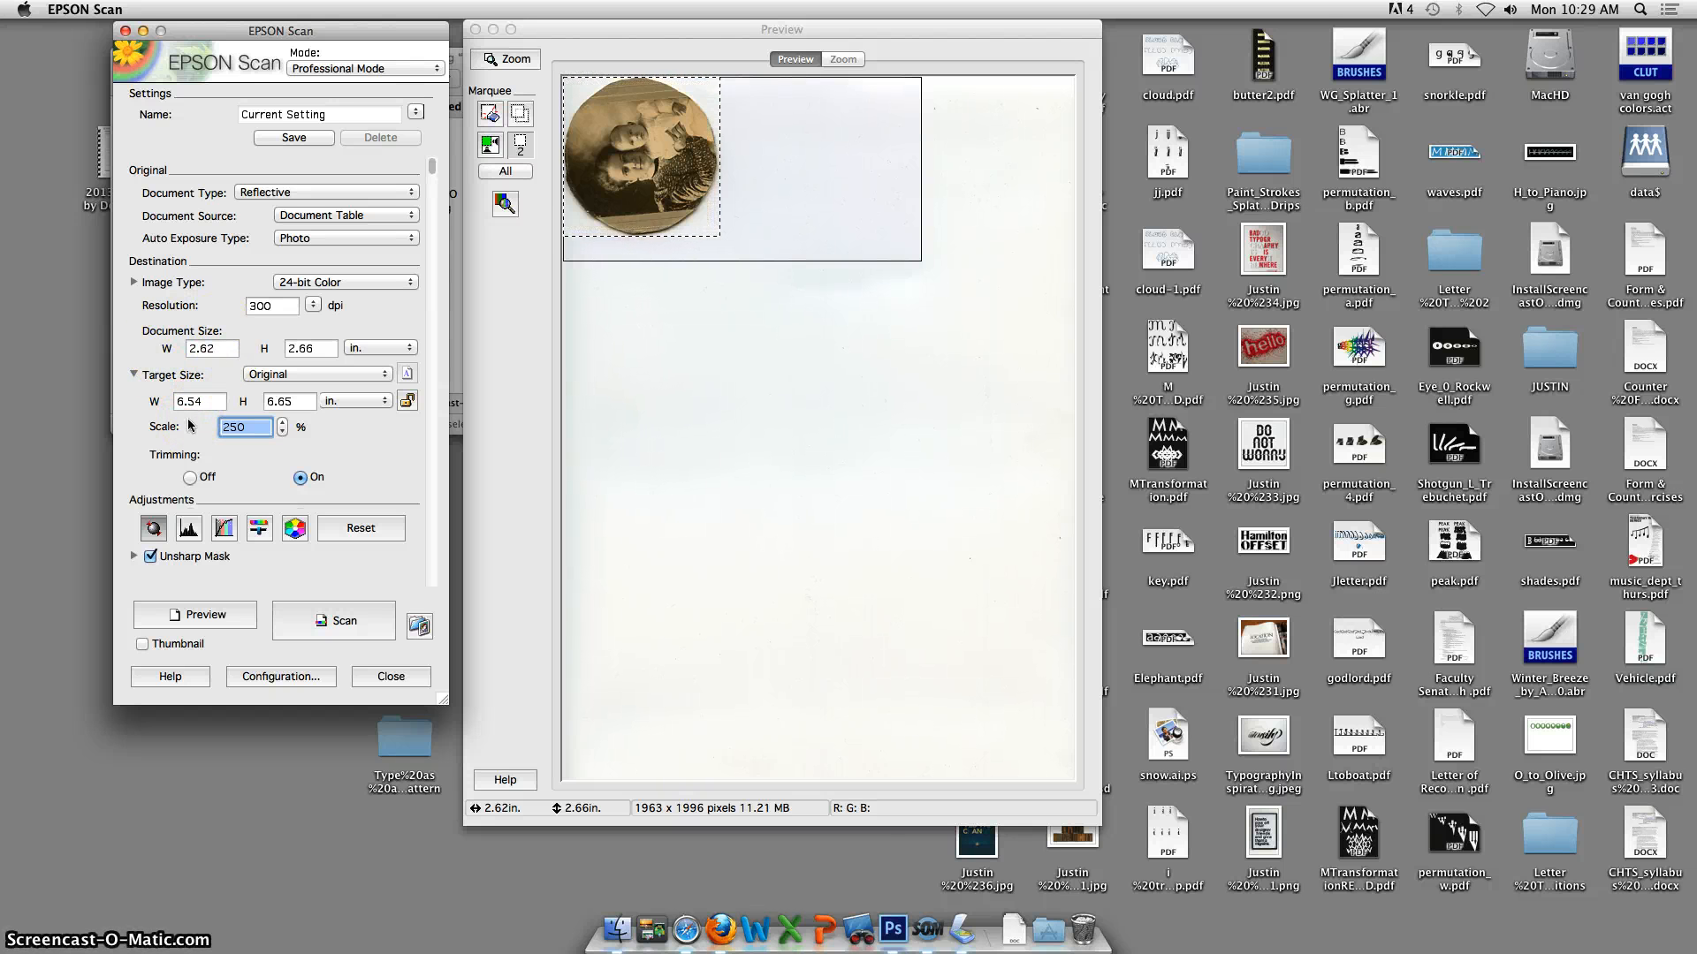
- Start the scan and create a Desktop folder named Photo-Restoration as the save location
click(332, 622)
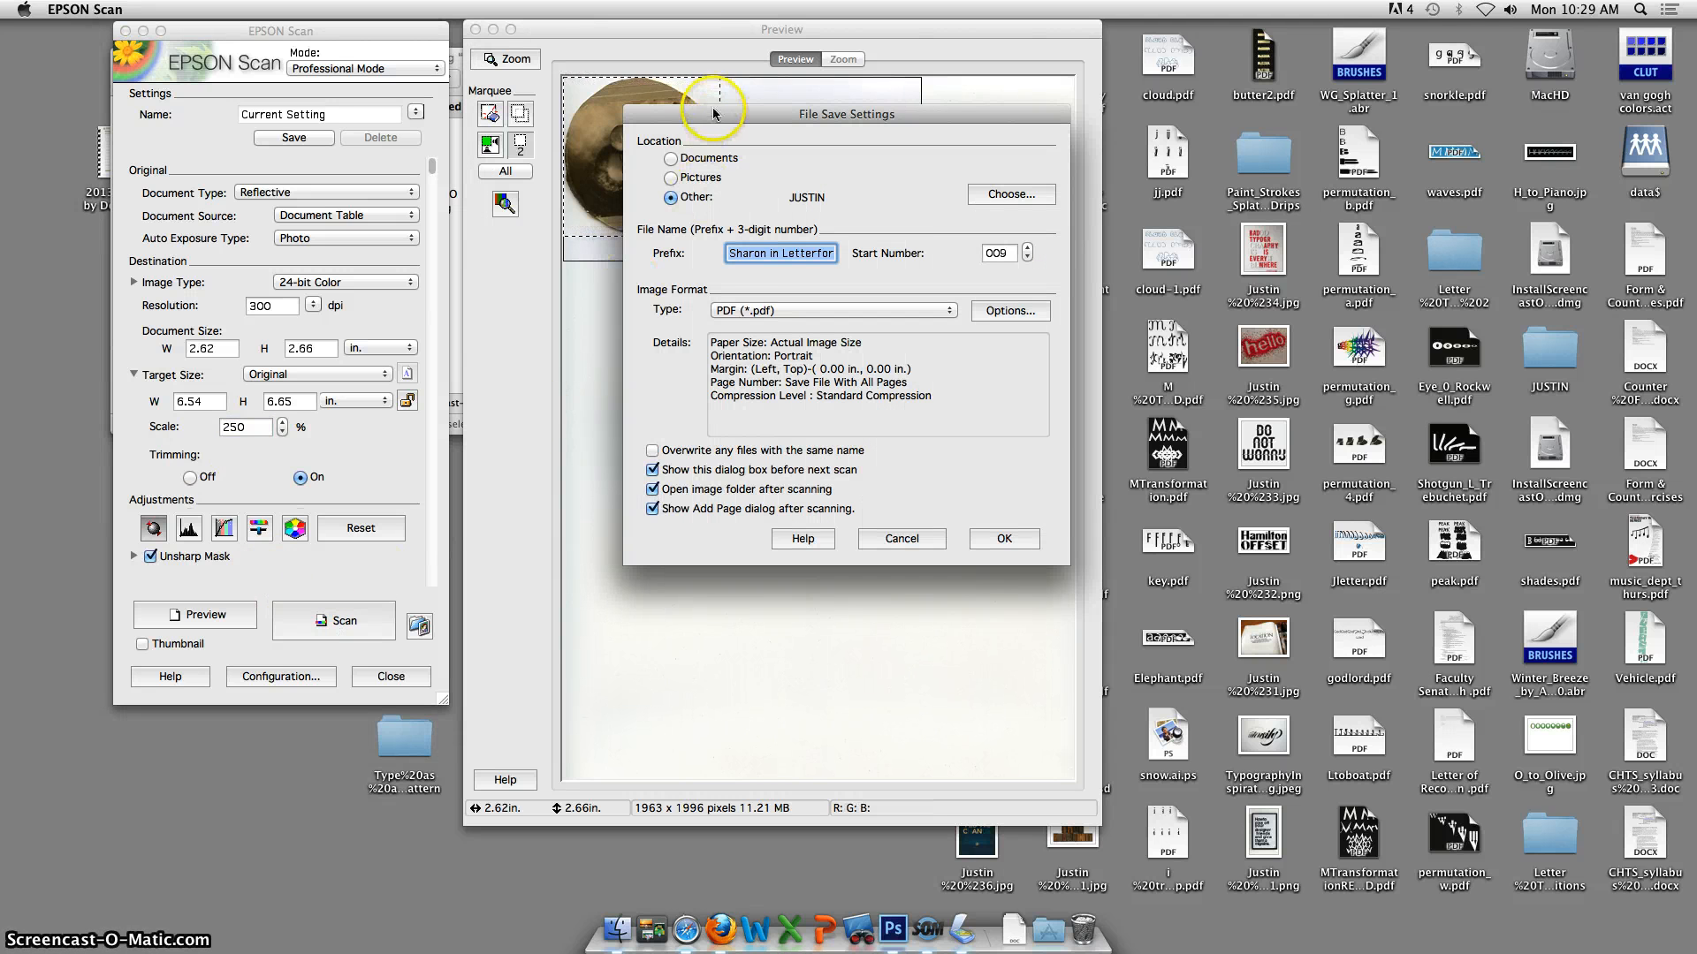
drag(714, 113, 618, 89)
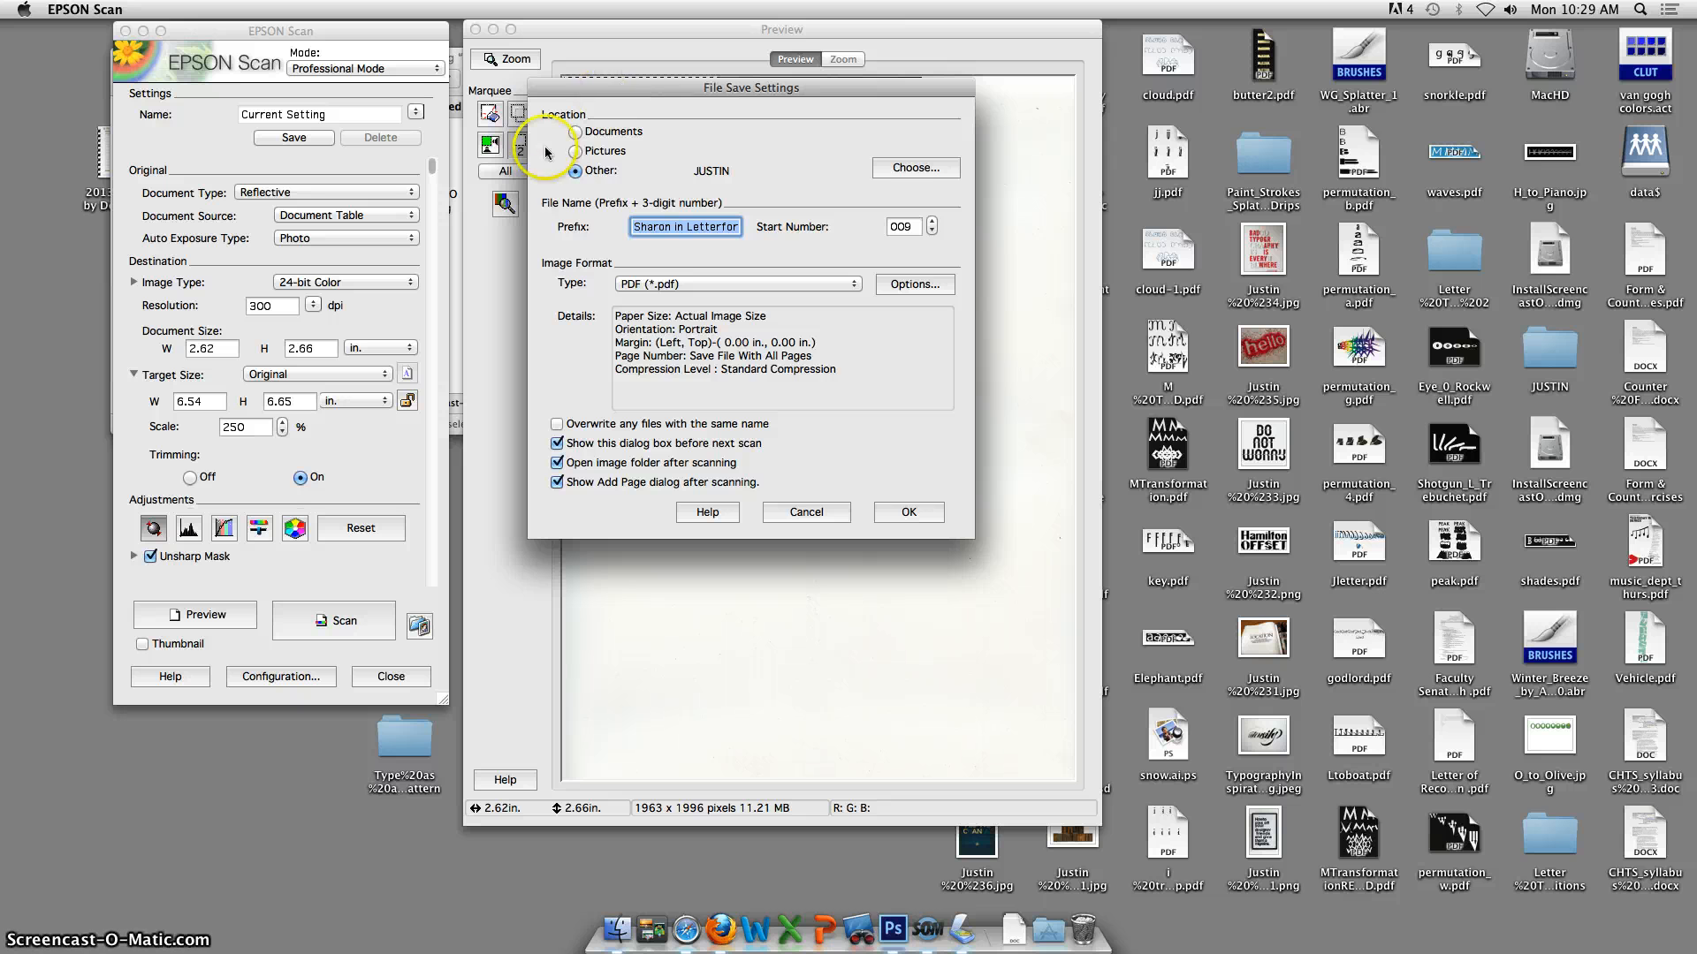
click(907, 169)
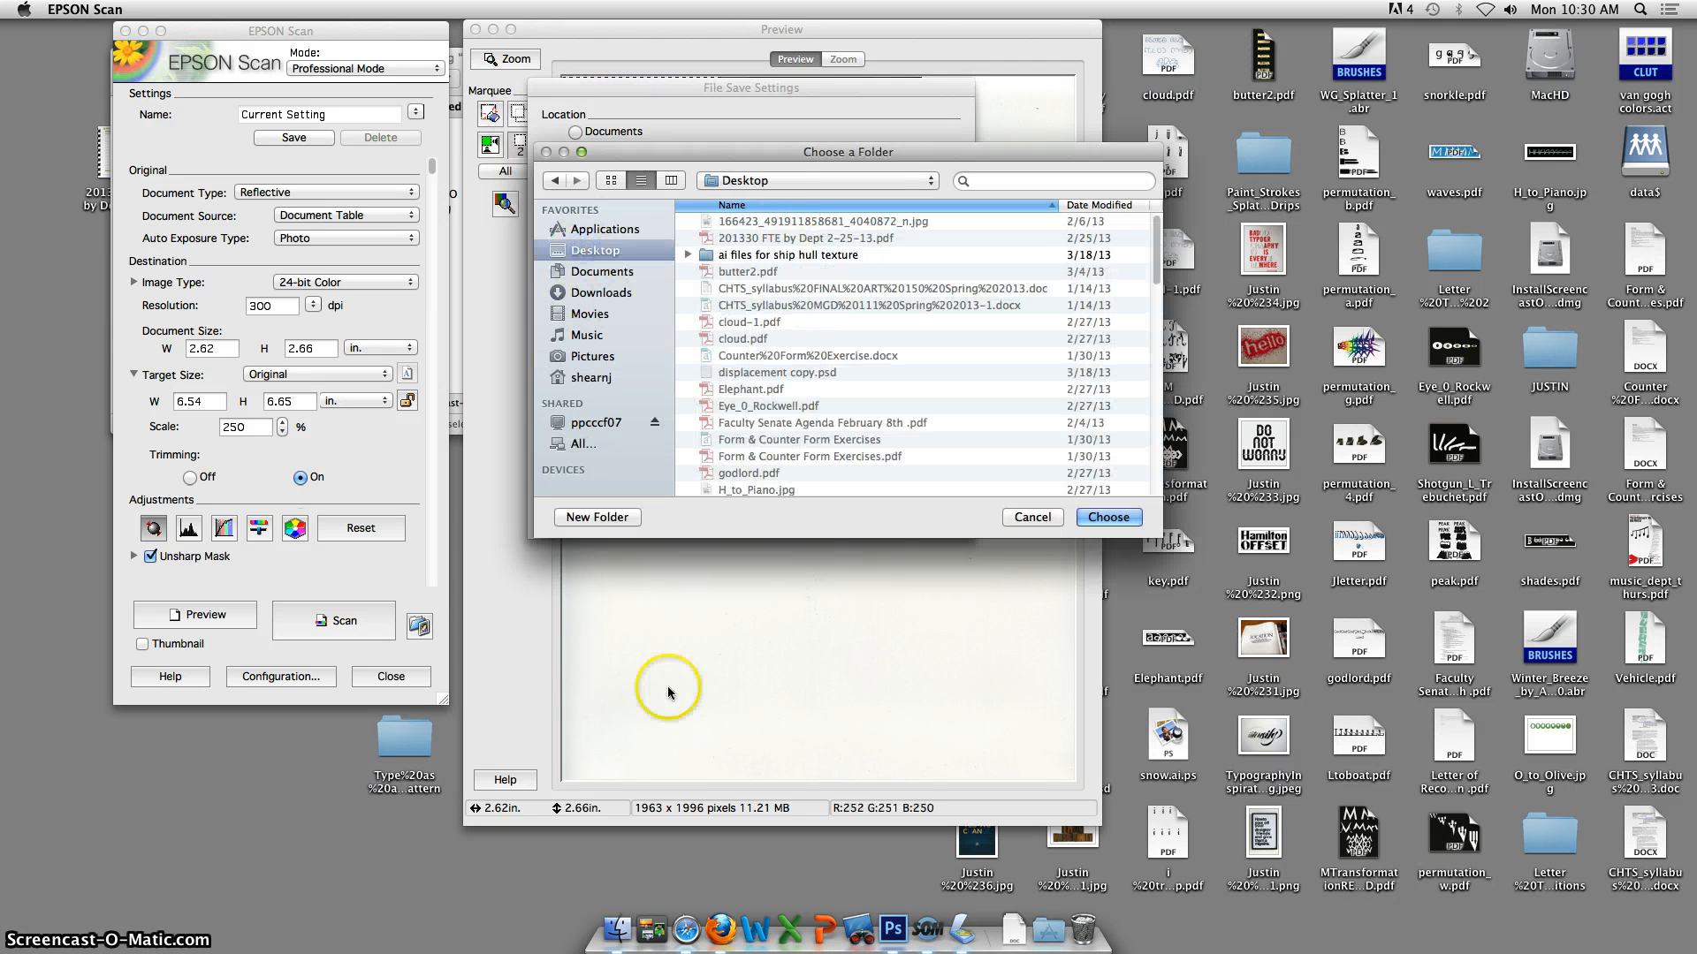
click(597, 518)
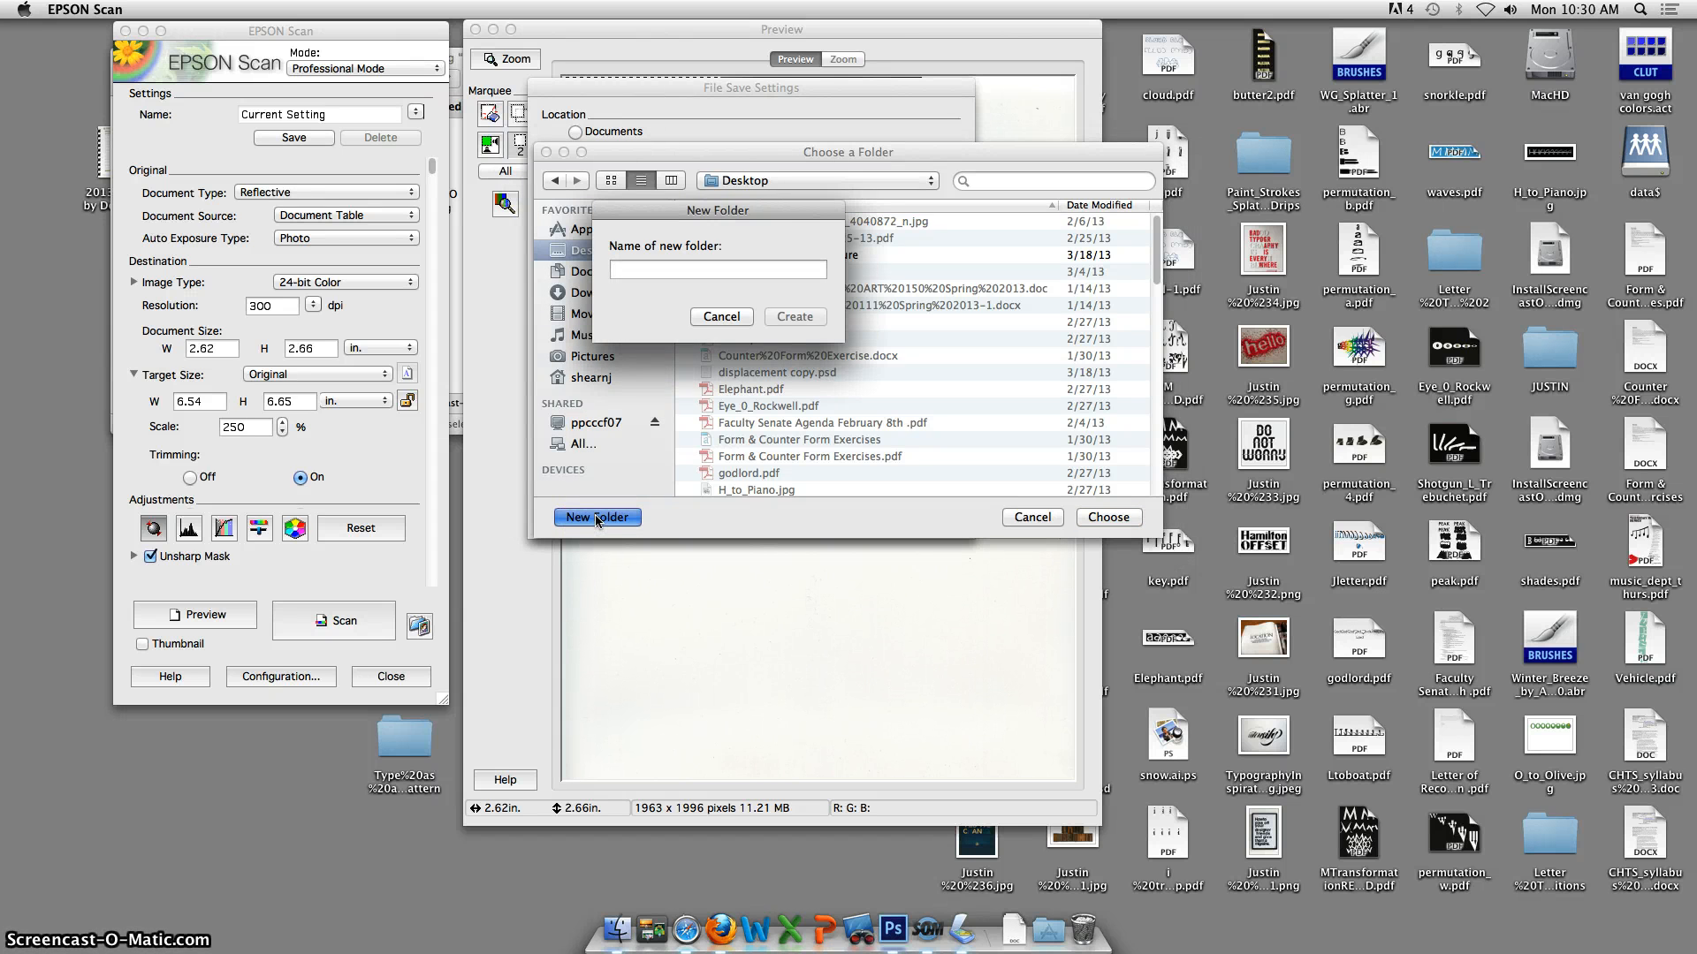
text(Photo-Restoration)
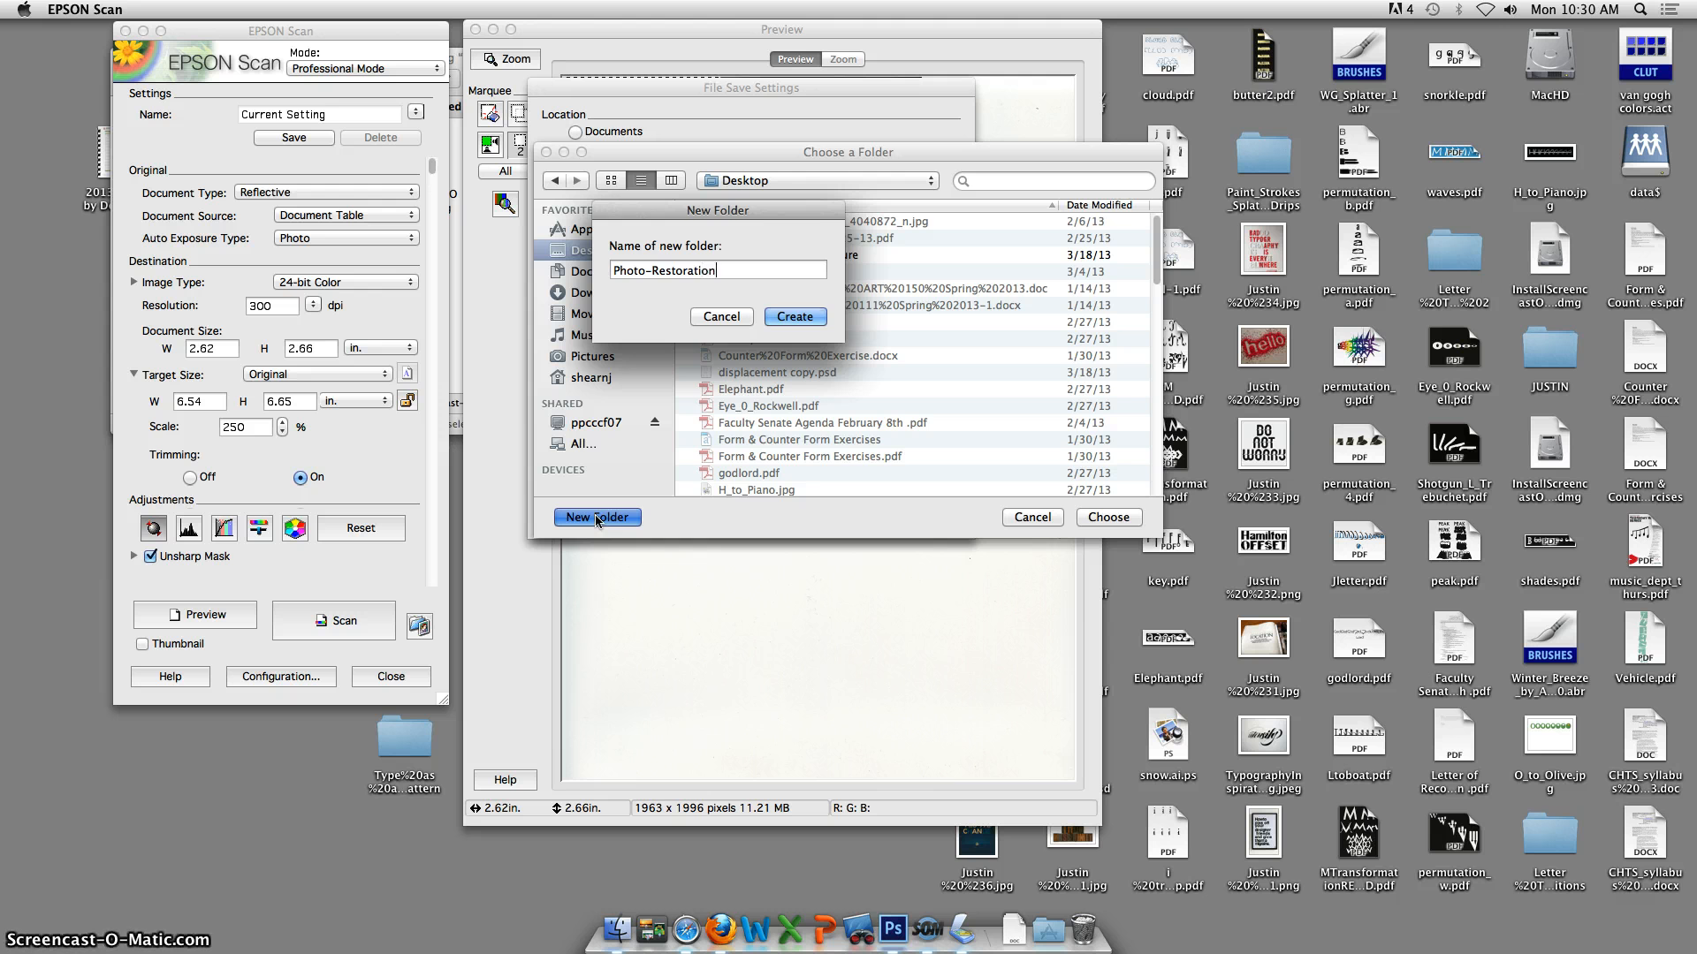
click(794, 316)
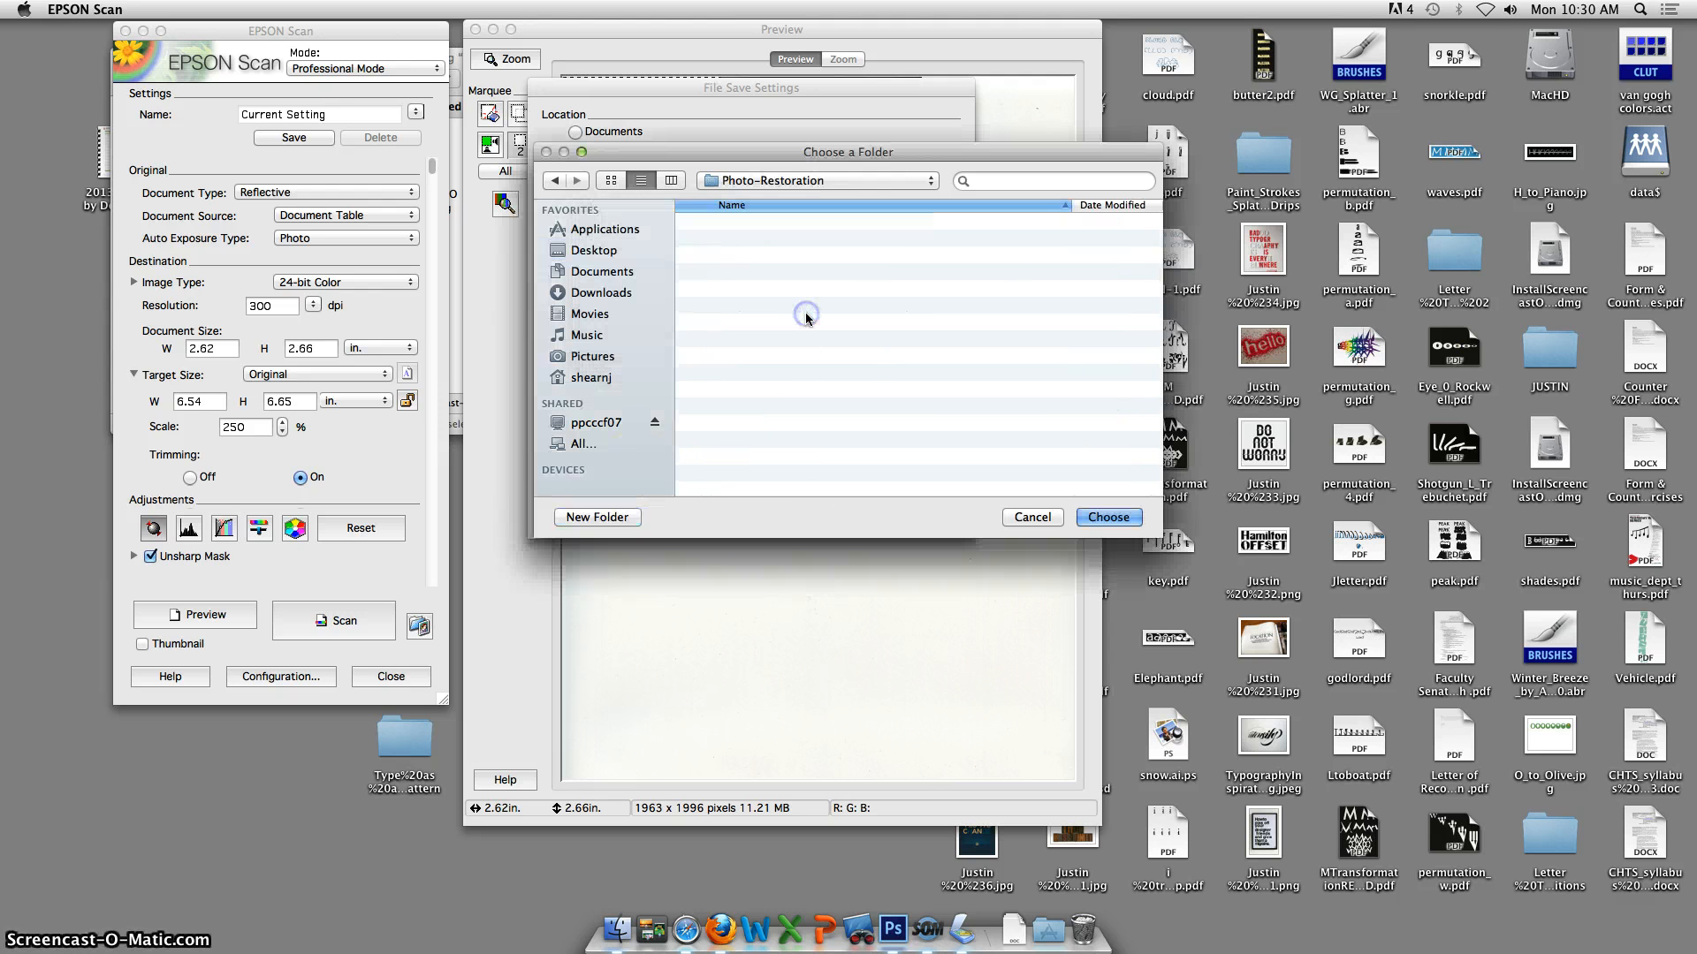
click(1108, 517)
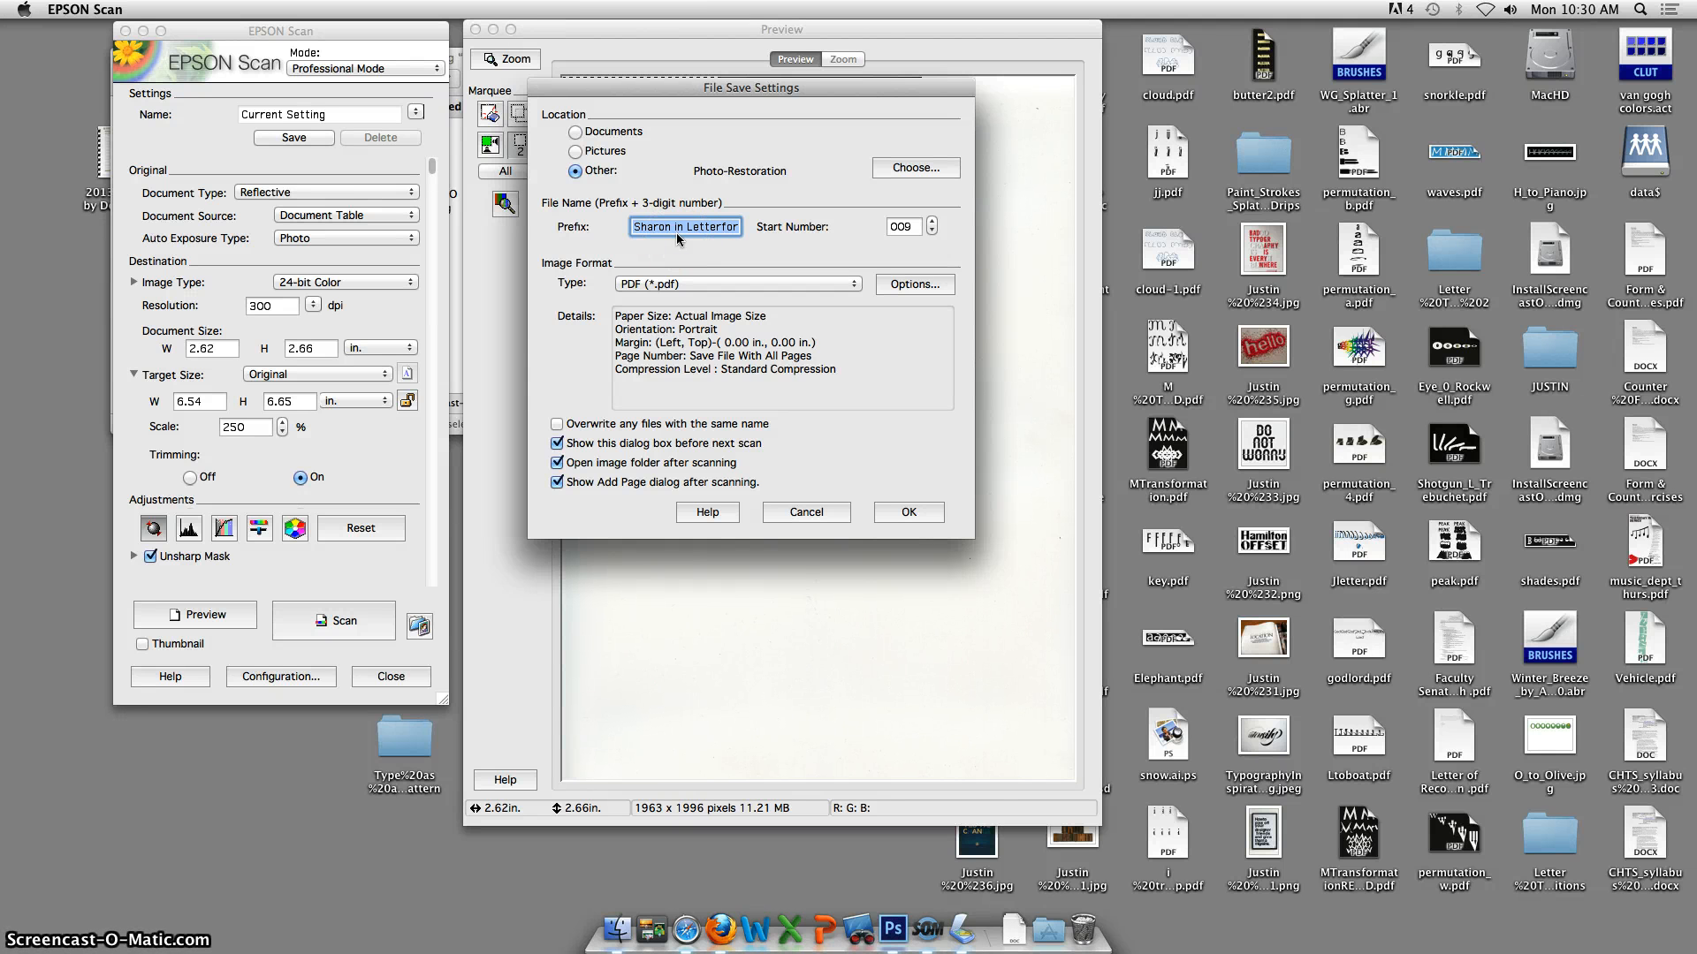
- Set the file name prefix to the relative's name, choose TIFF (*.tif) as the image format, and run the scan
text(Great Aunt Louise)
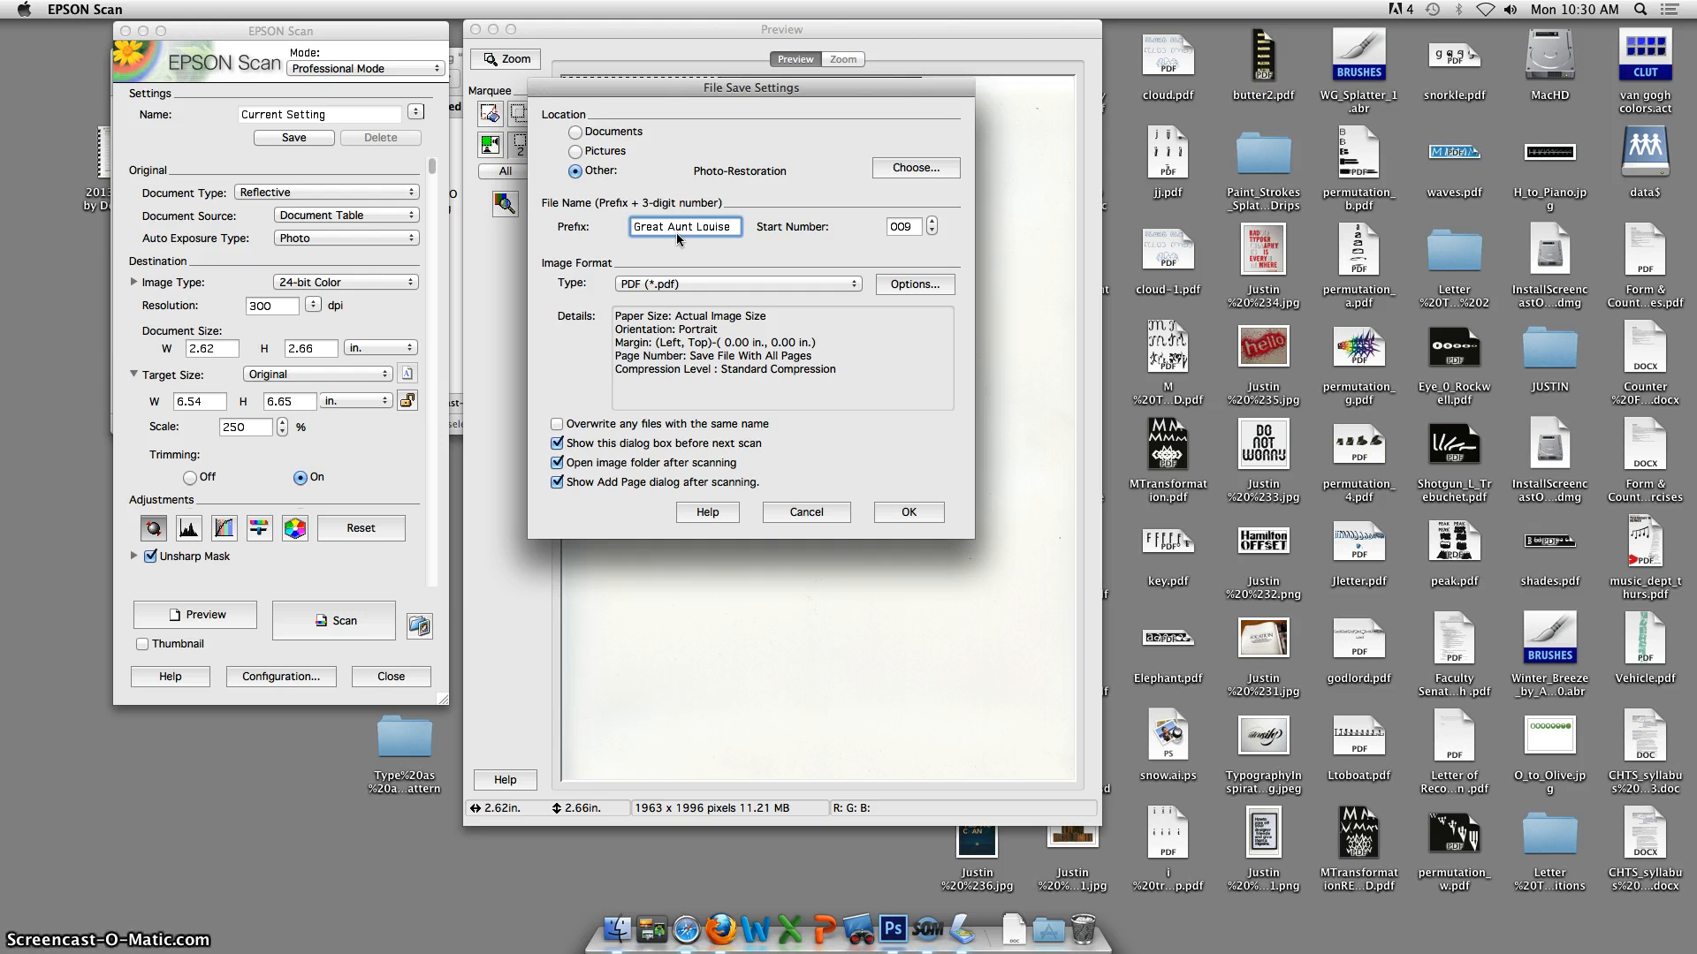
click(850, 286)
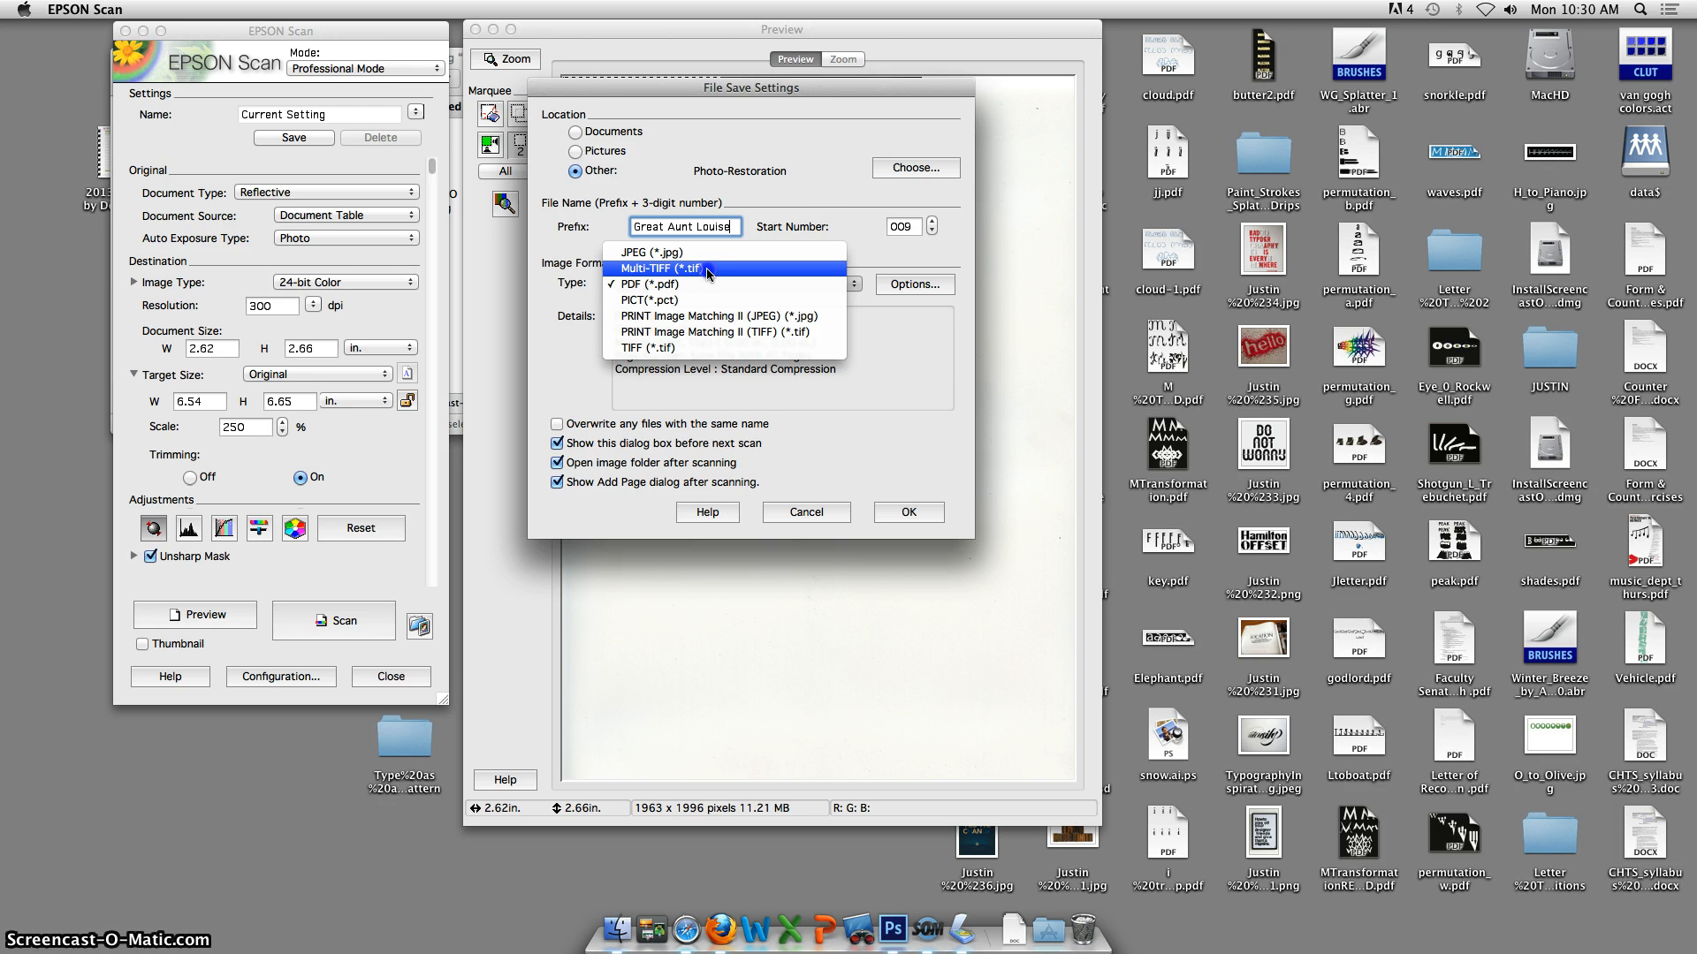
click(687, 348)
click(910, 514)
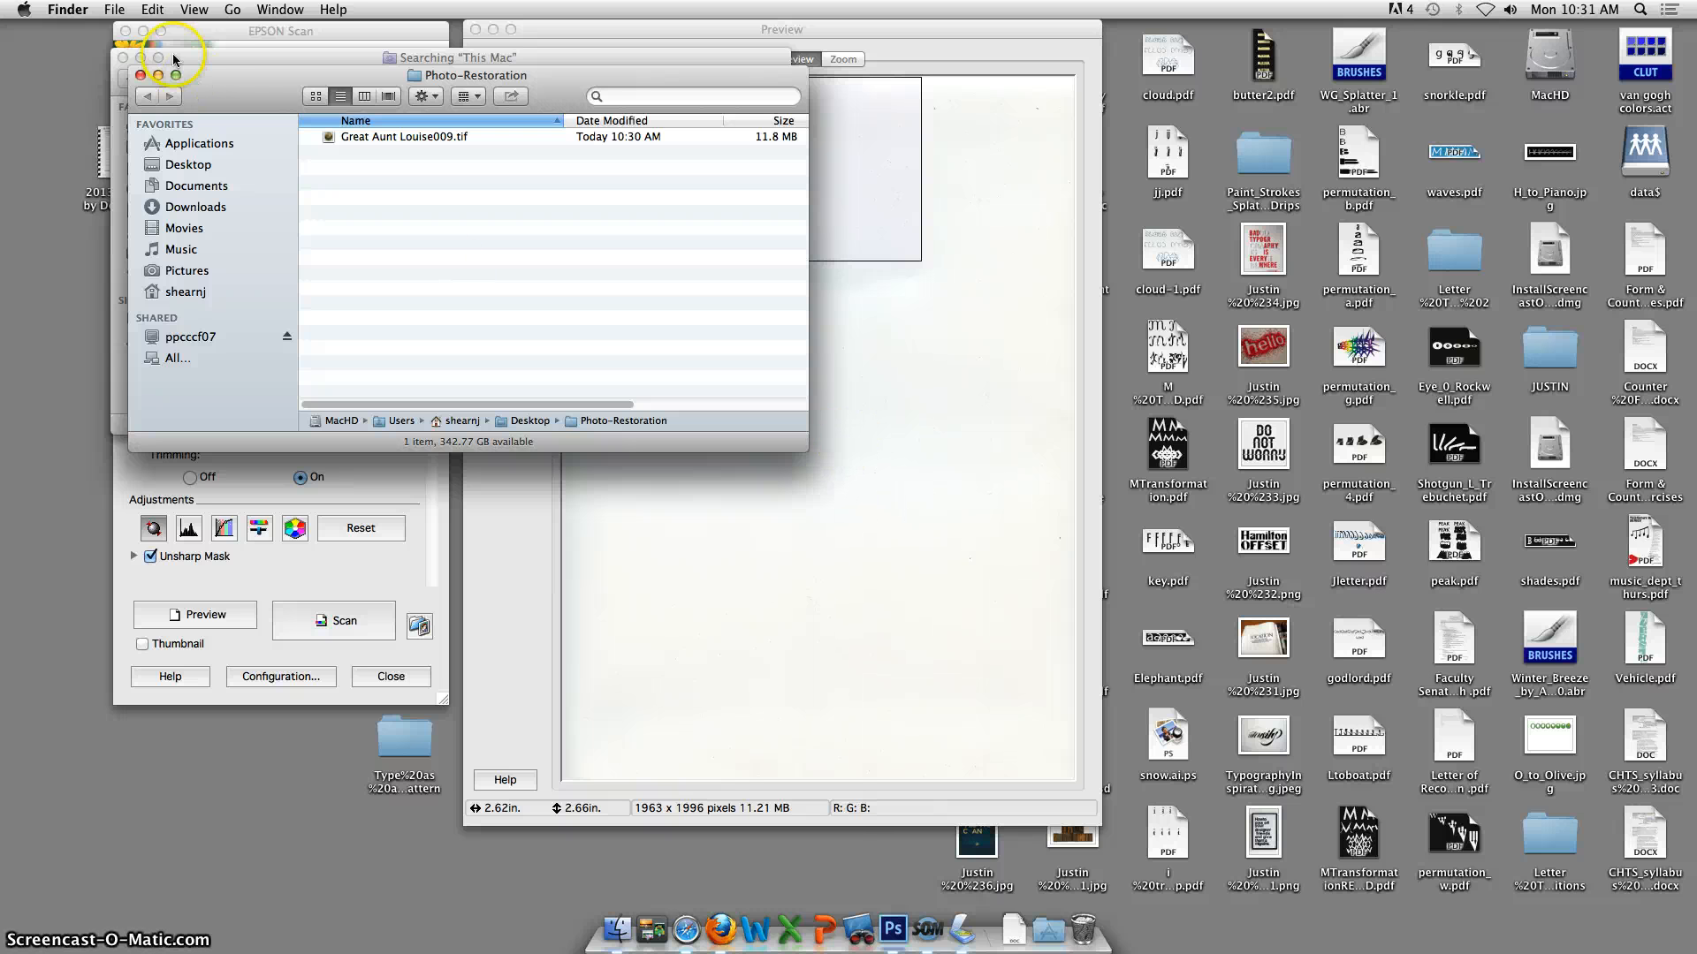
- Open the scanned TIFF from the Photo-Restoration folder in Preview and rotate the image right so the portrait stands upright
double_click(327, 140)
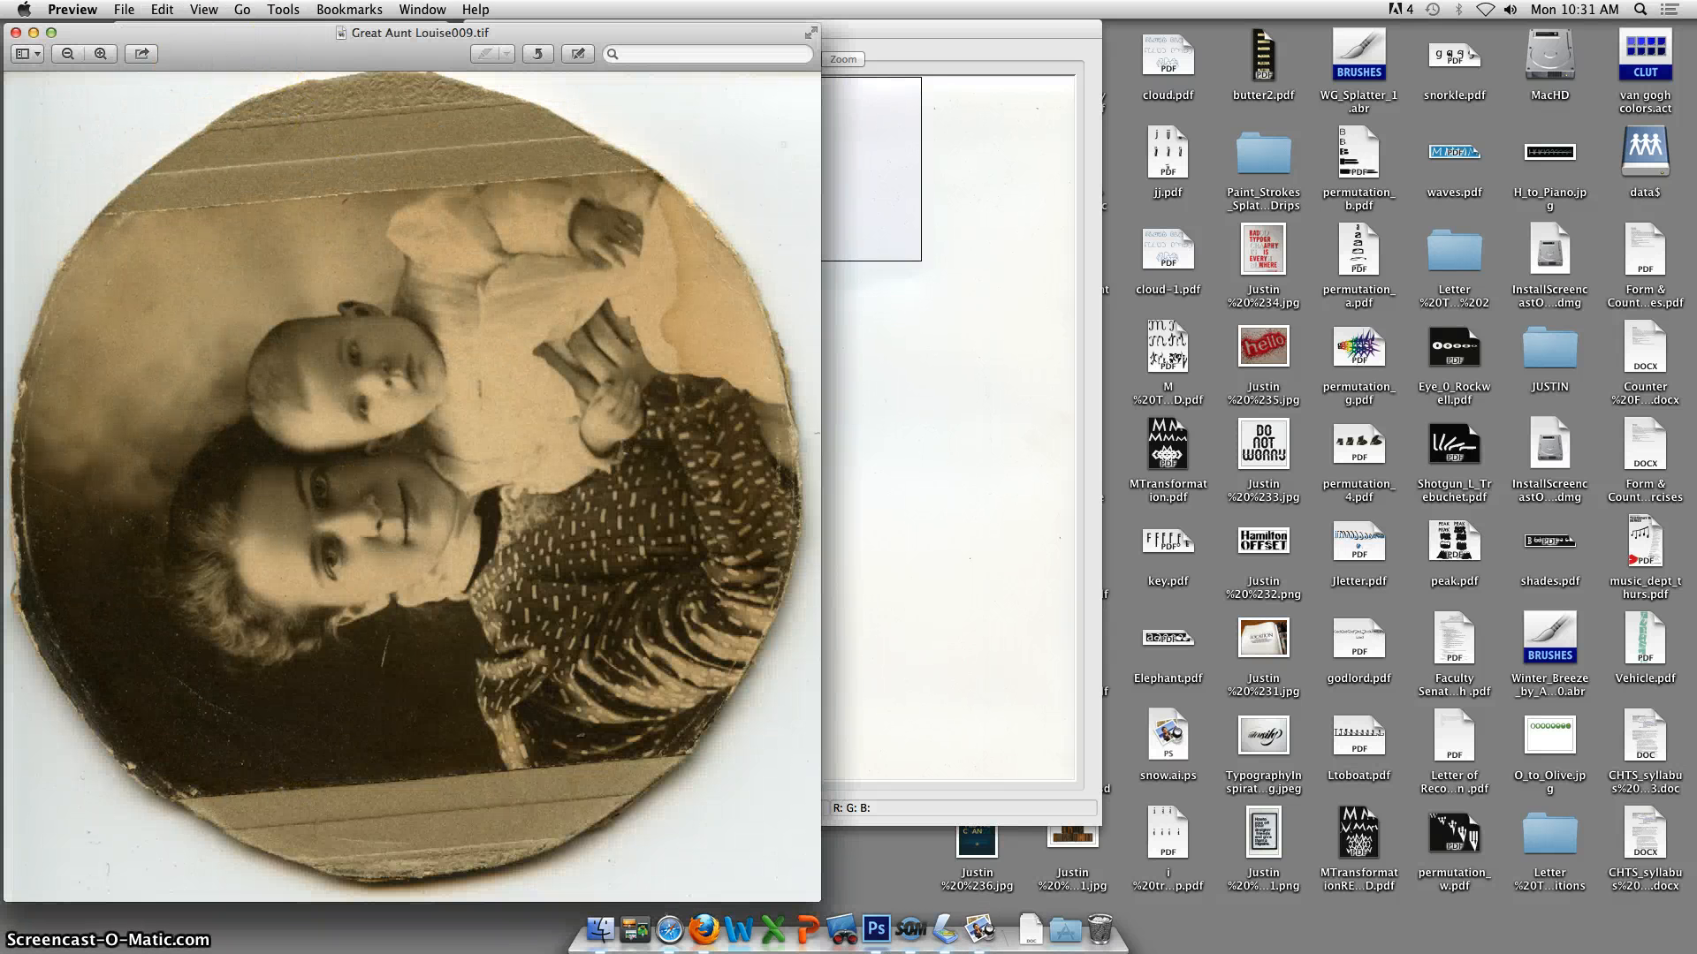
click(122, 10)
mouse_move(175, 12)
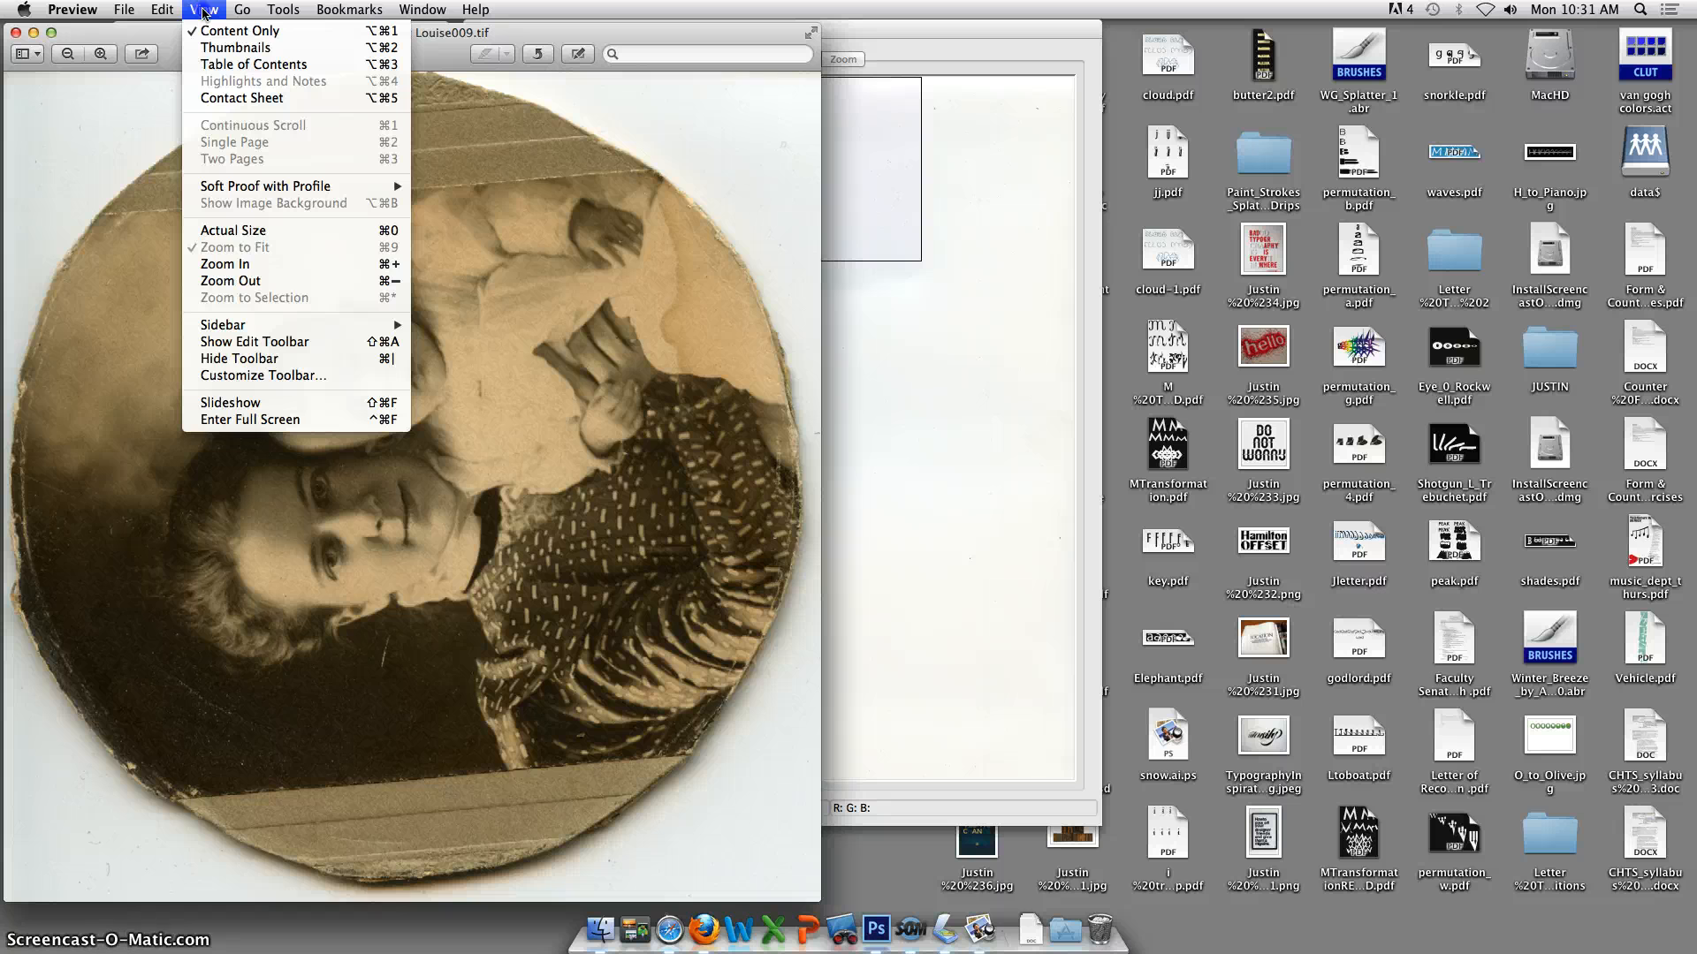
mouse_move(276, 13)
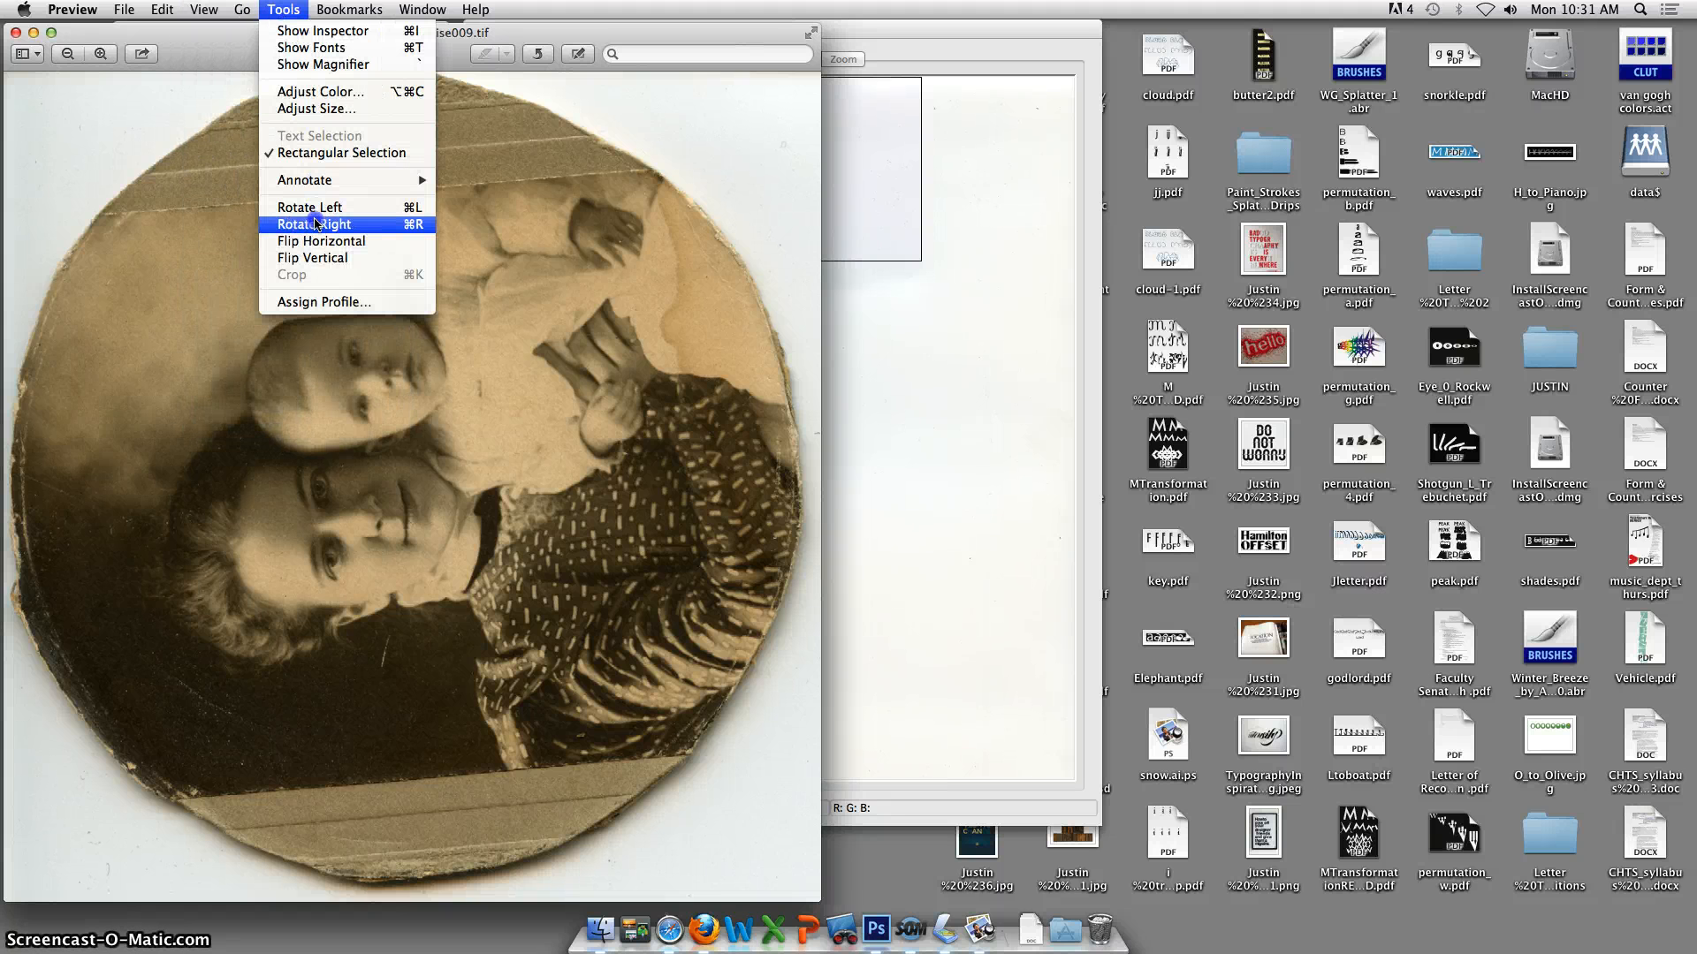
click(318, 227)
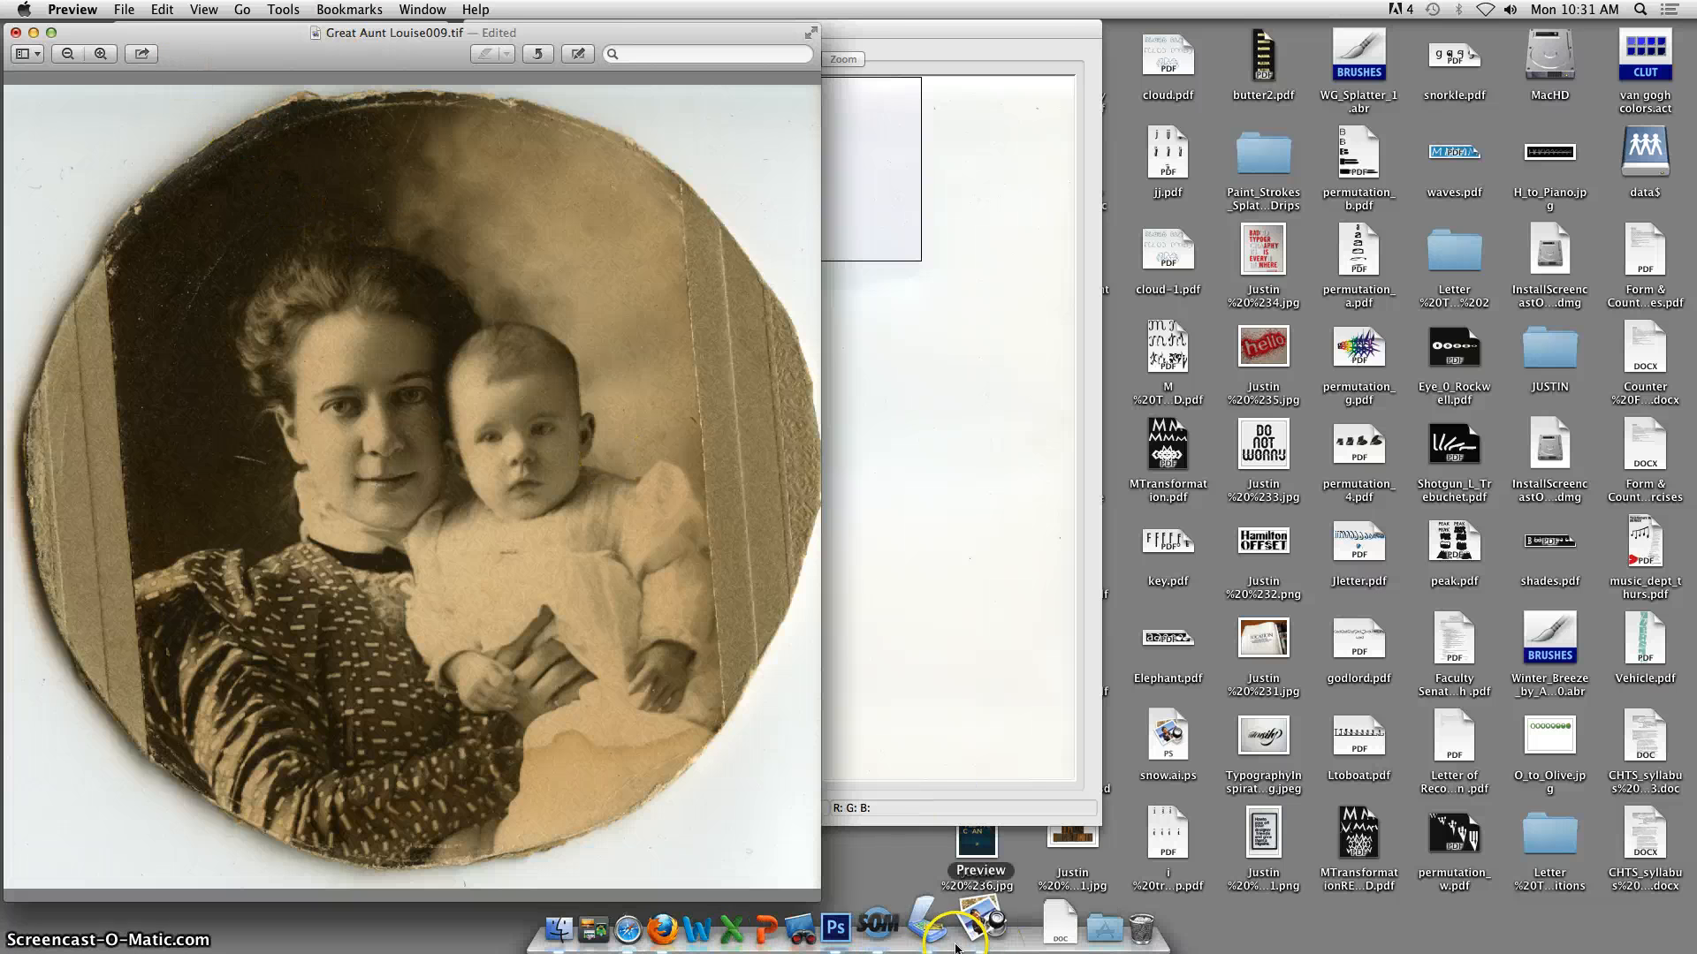
- Switch back to EPSON Scan and preview the handwritten back of the photo
click(934, 919)
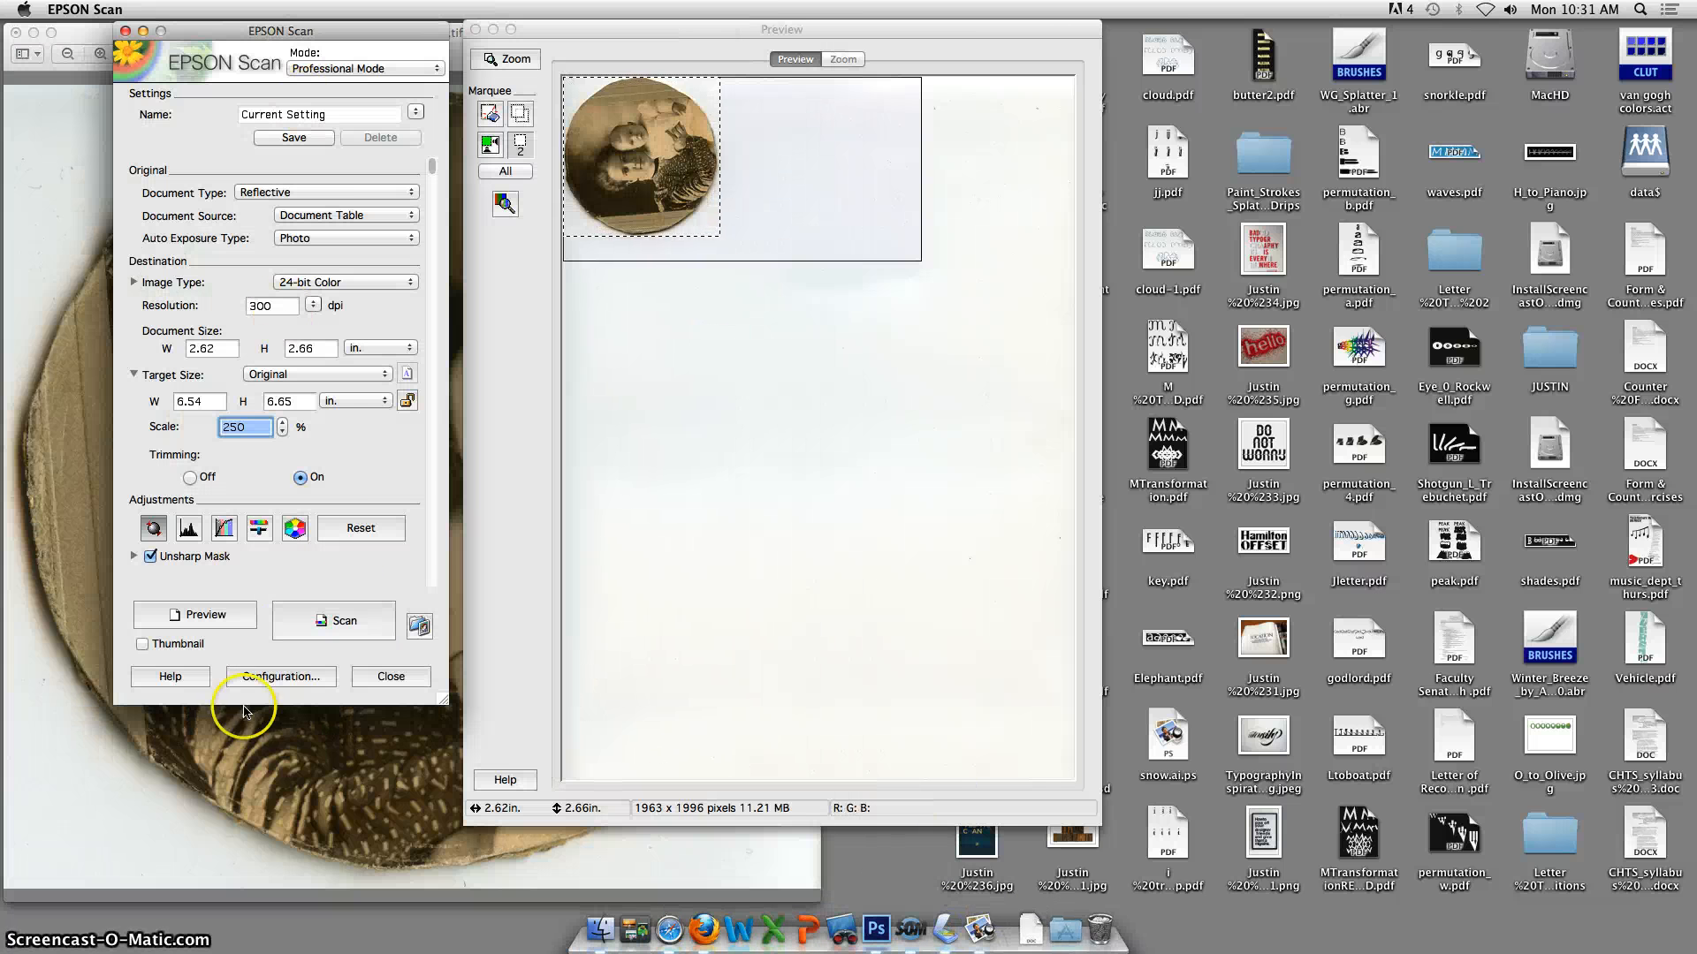
click(191, 616)
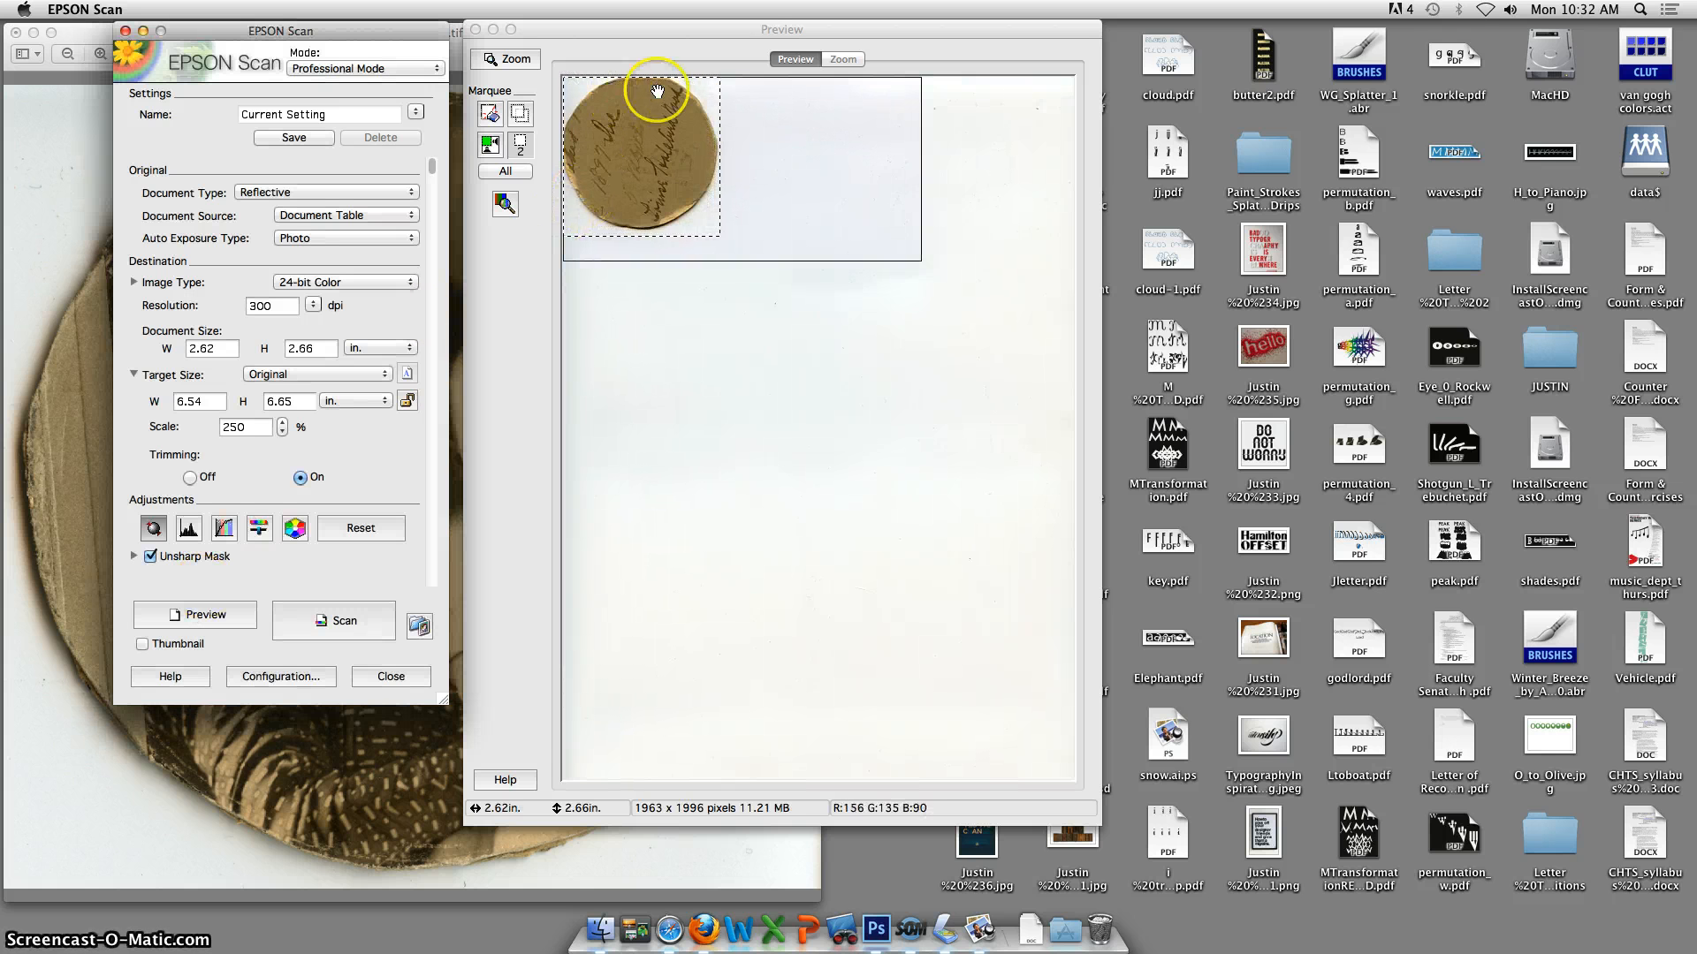
- Tighten the scan marquee around the back of the photo to a height of about 2.60 in and start the scan
click(660, 239)
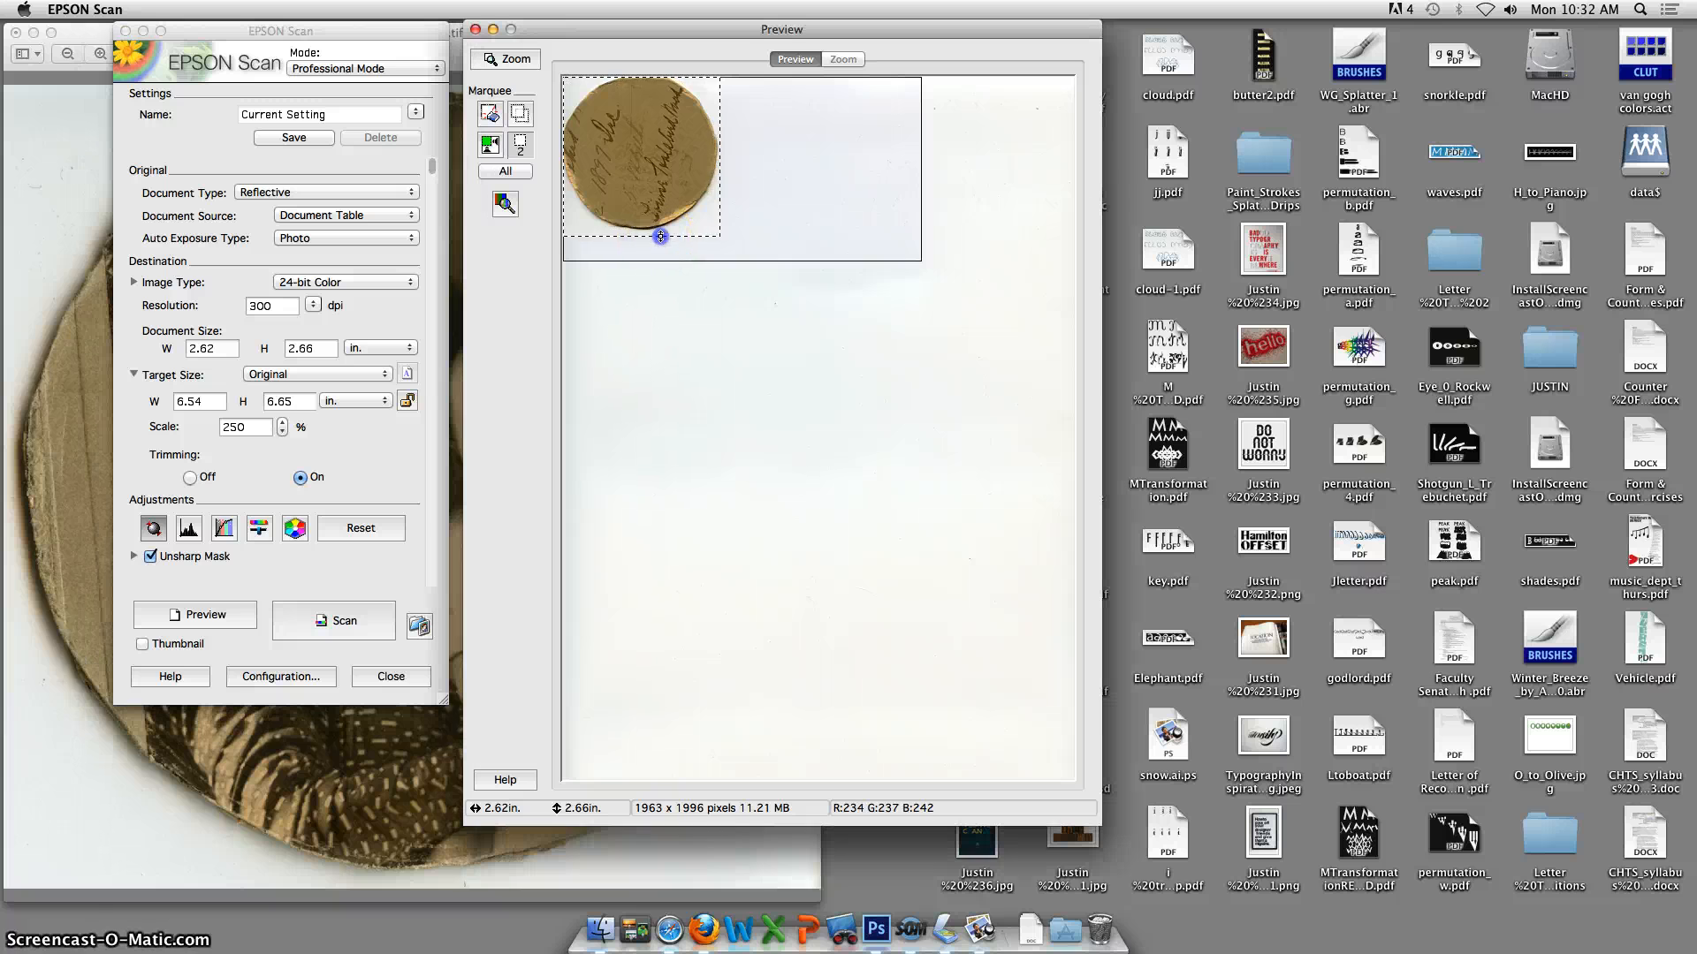
drag(660, 239, 660, 235)
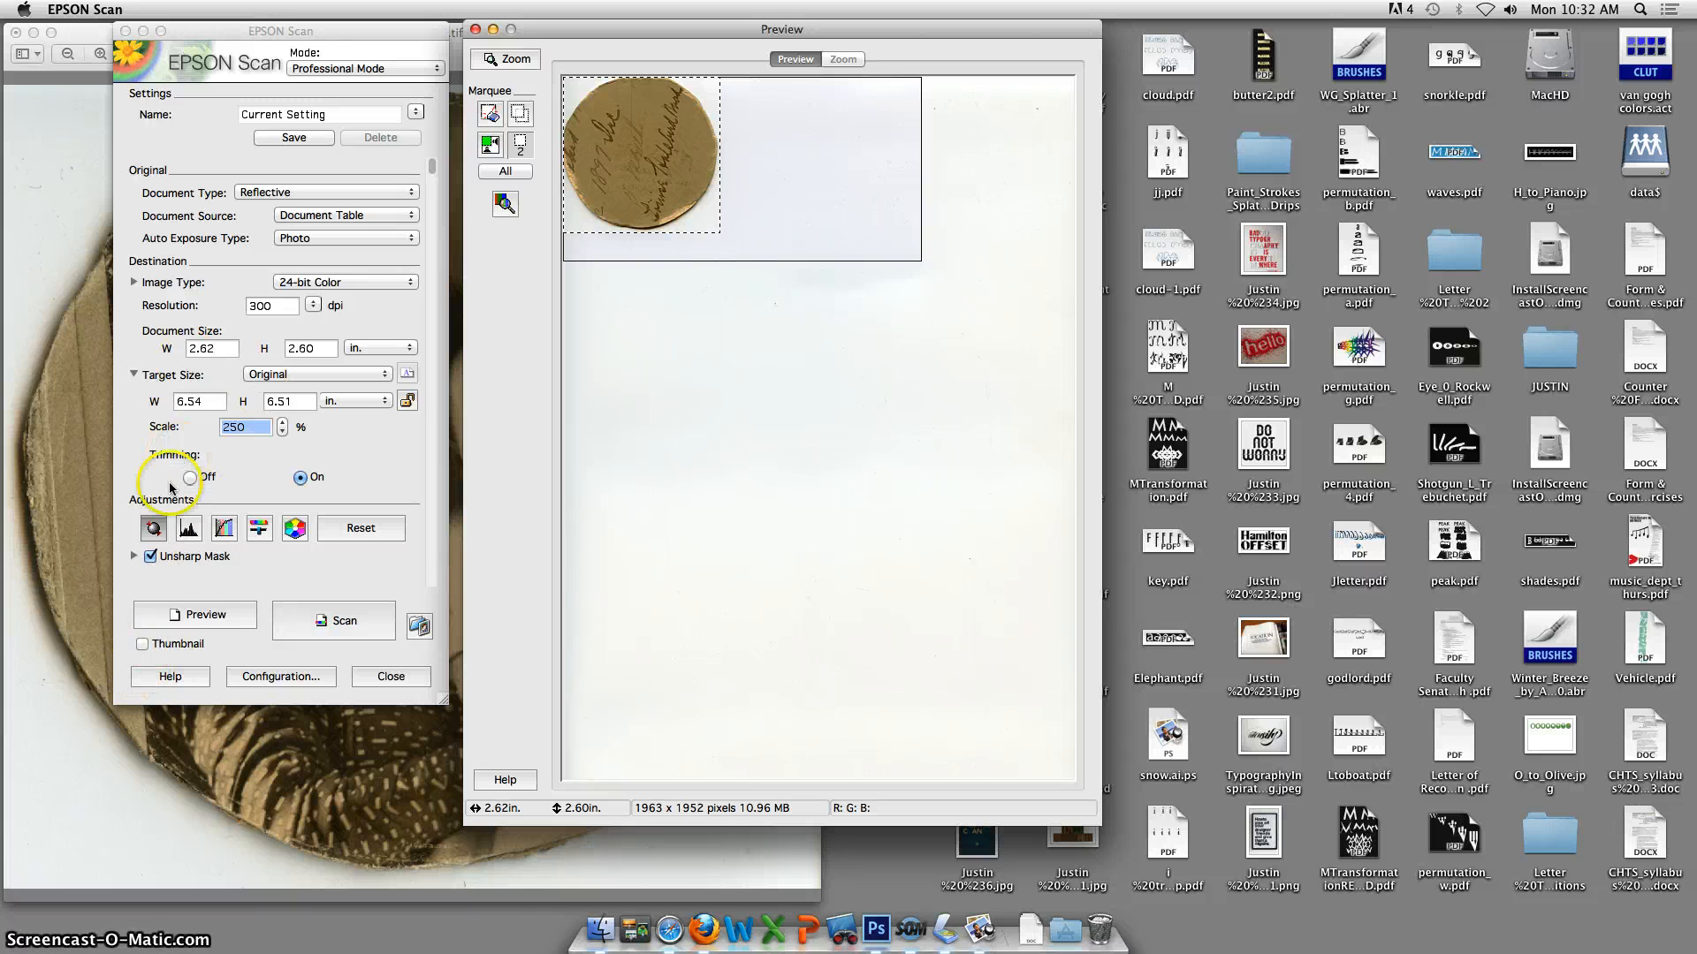
click(349, 623)
click(349, 623)
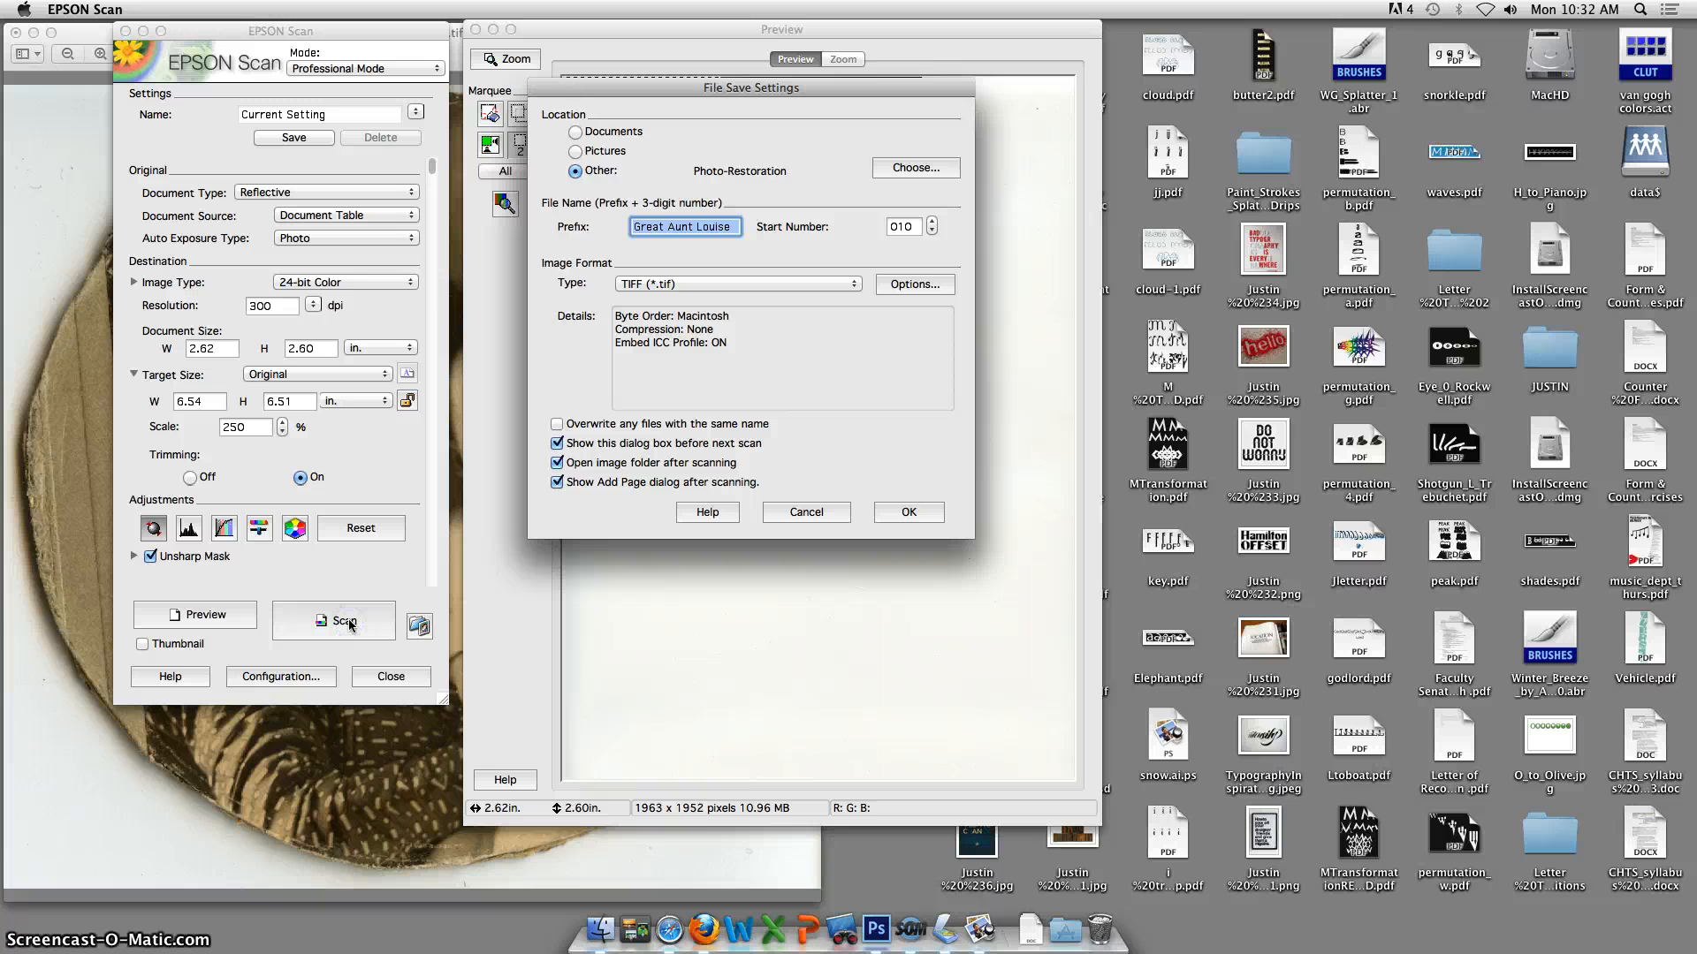
- Scan with the file name prefix "back of photo" and open the resulting TIFF from the Photo-Restoration folder in Preview
text(back)
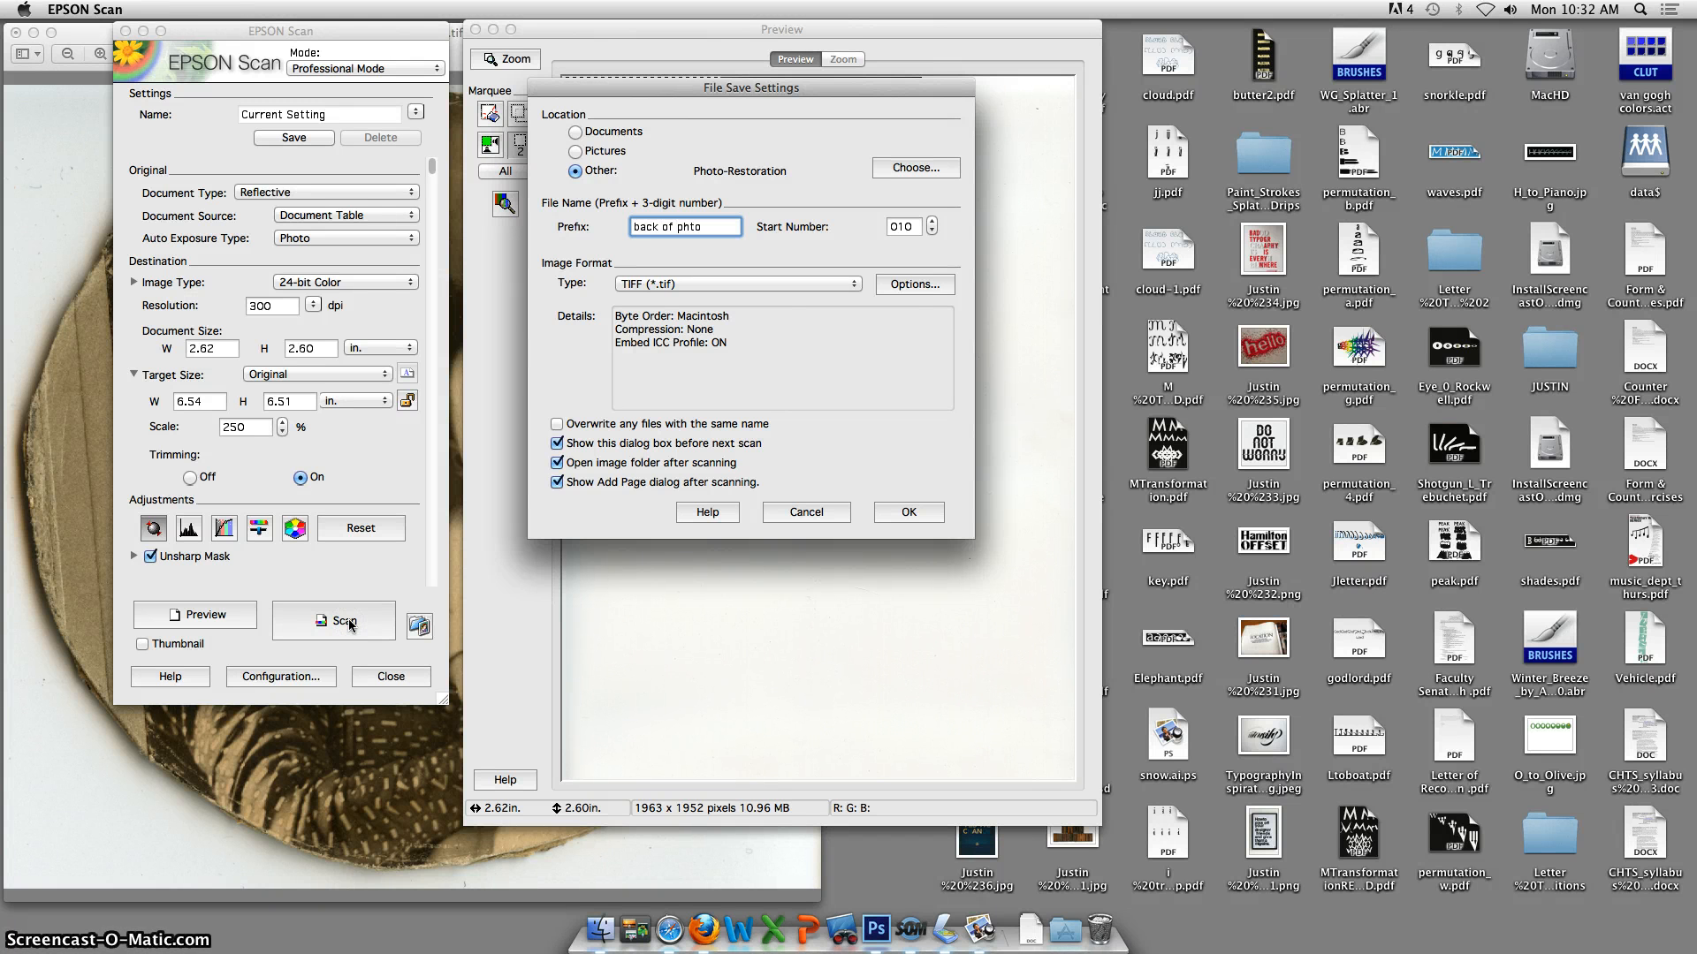
text( of photo)
key(Return)
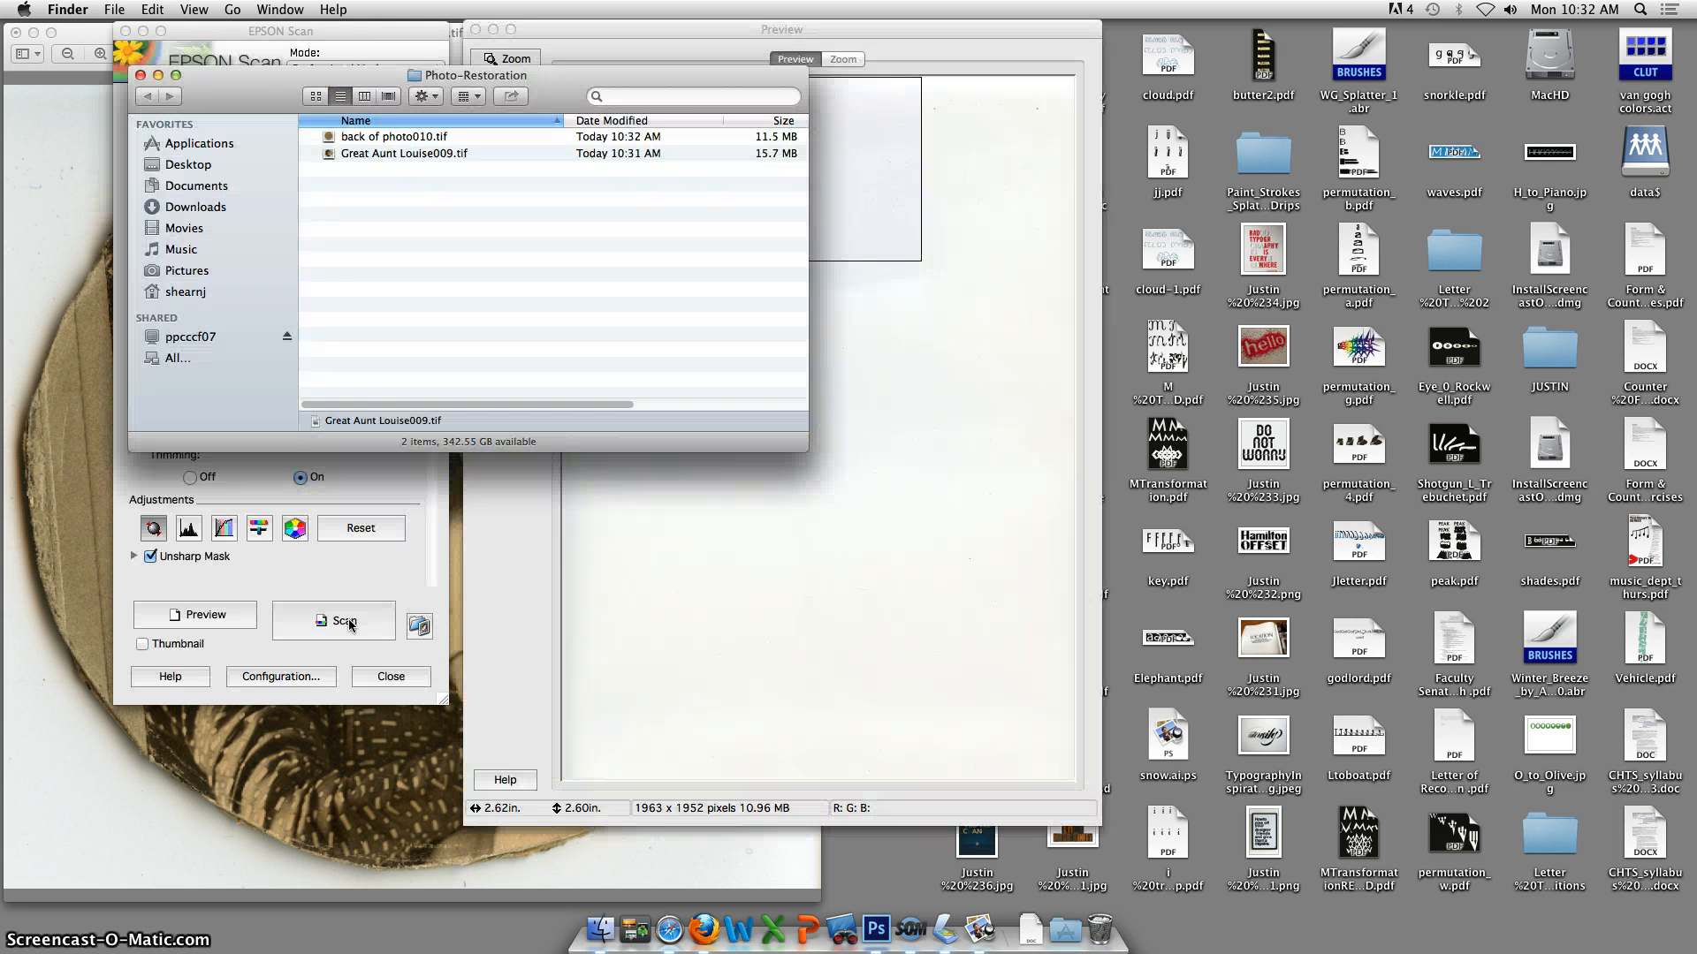
double_click(329, 137)
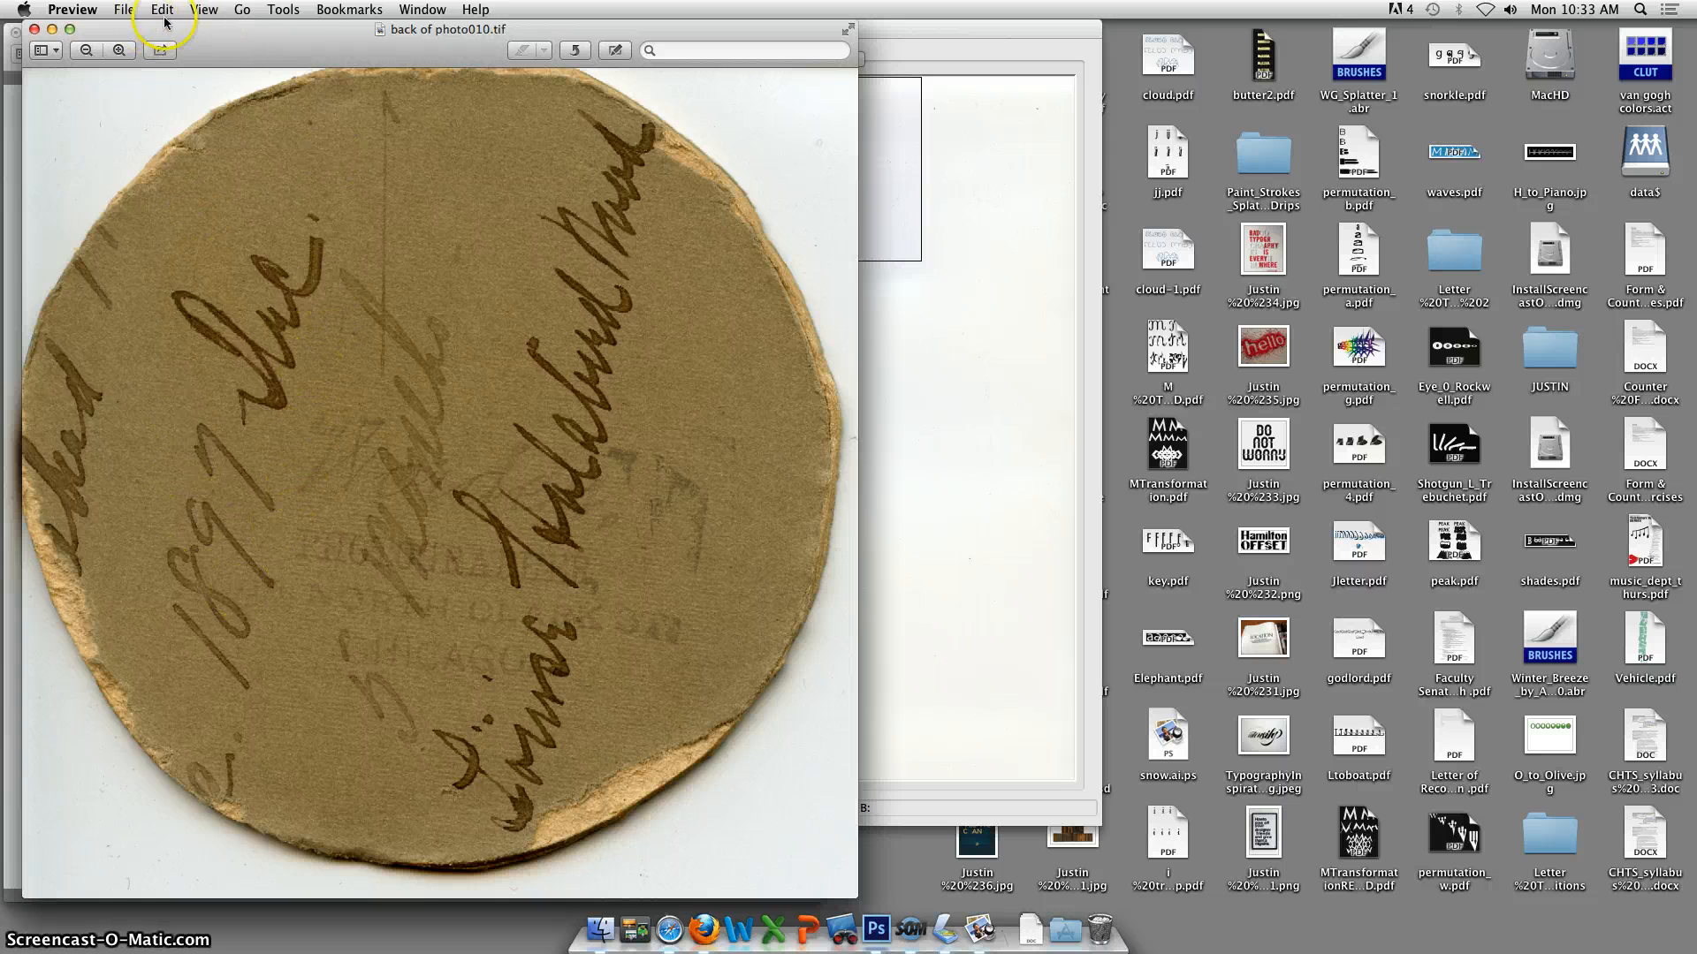
click(283, 9)
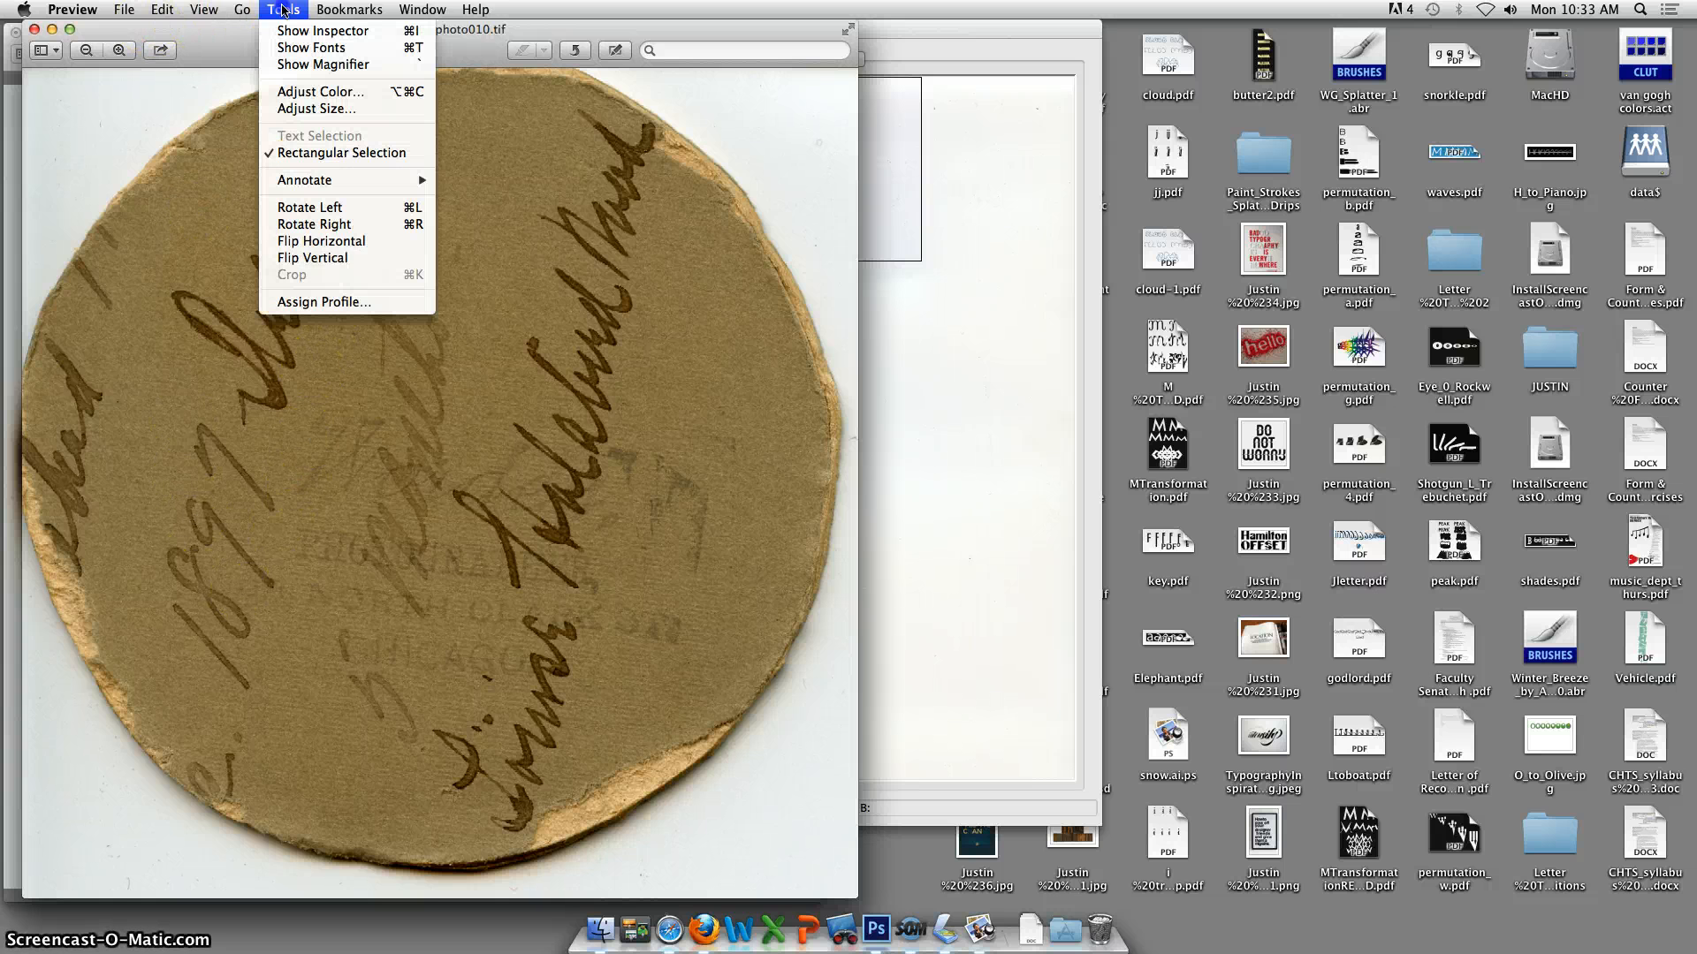
click(326, 250)
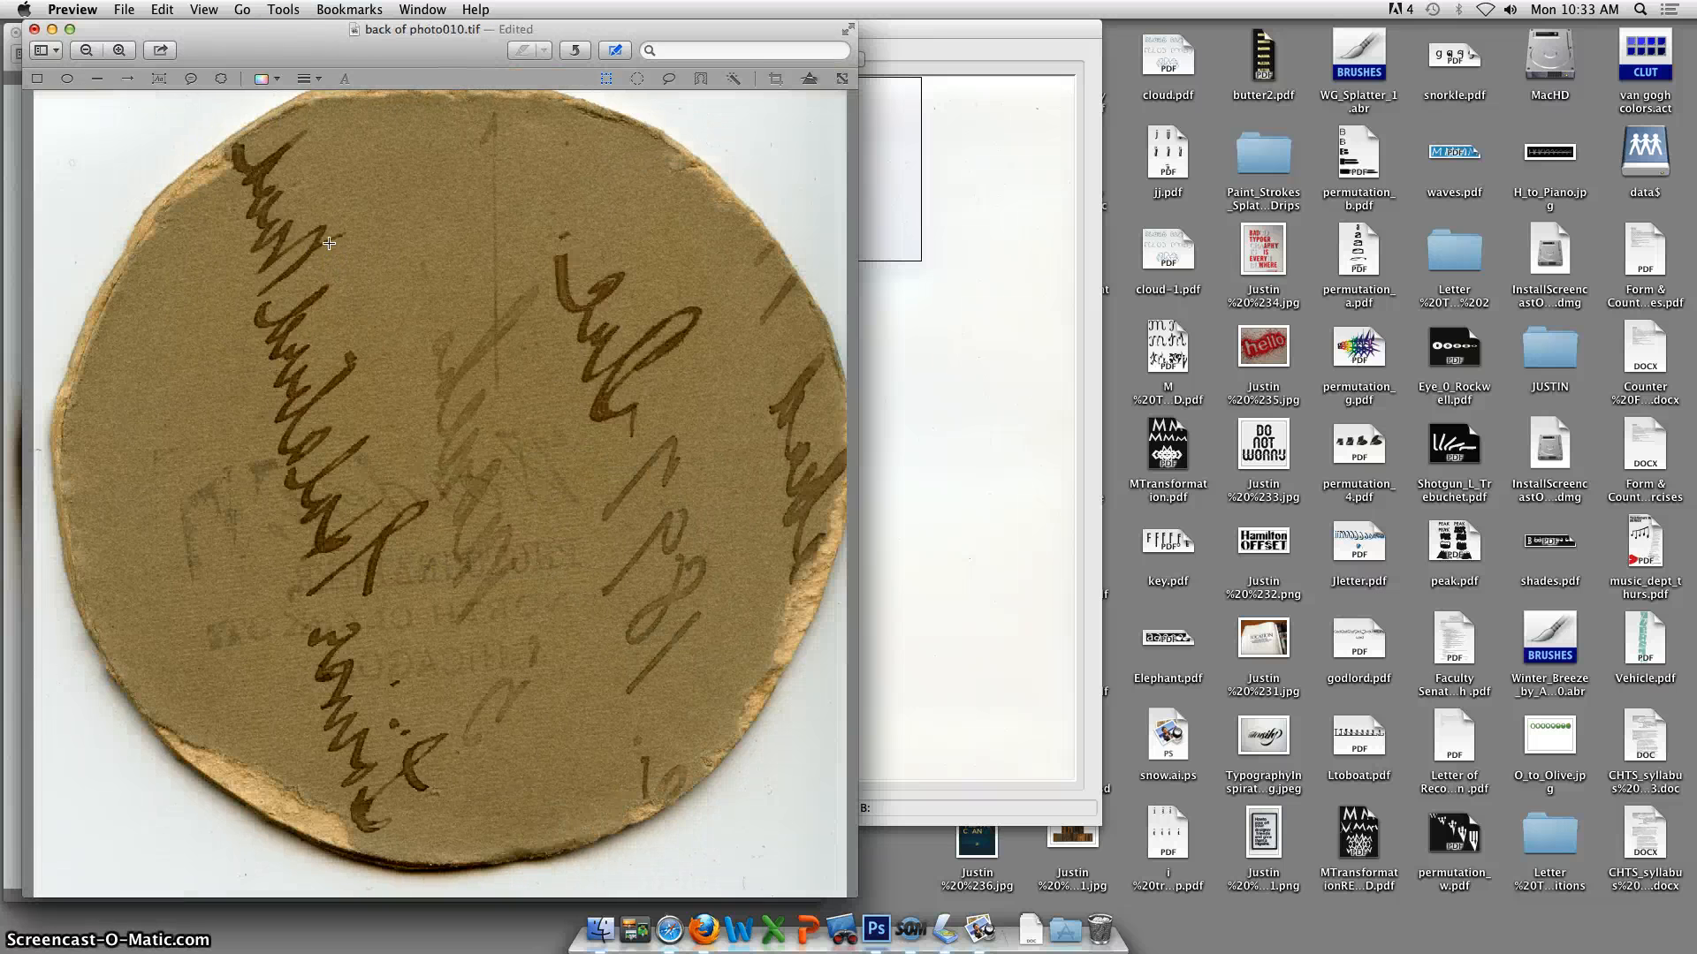
click(161, 10)
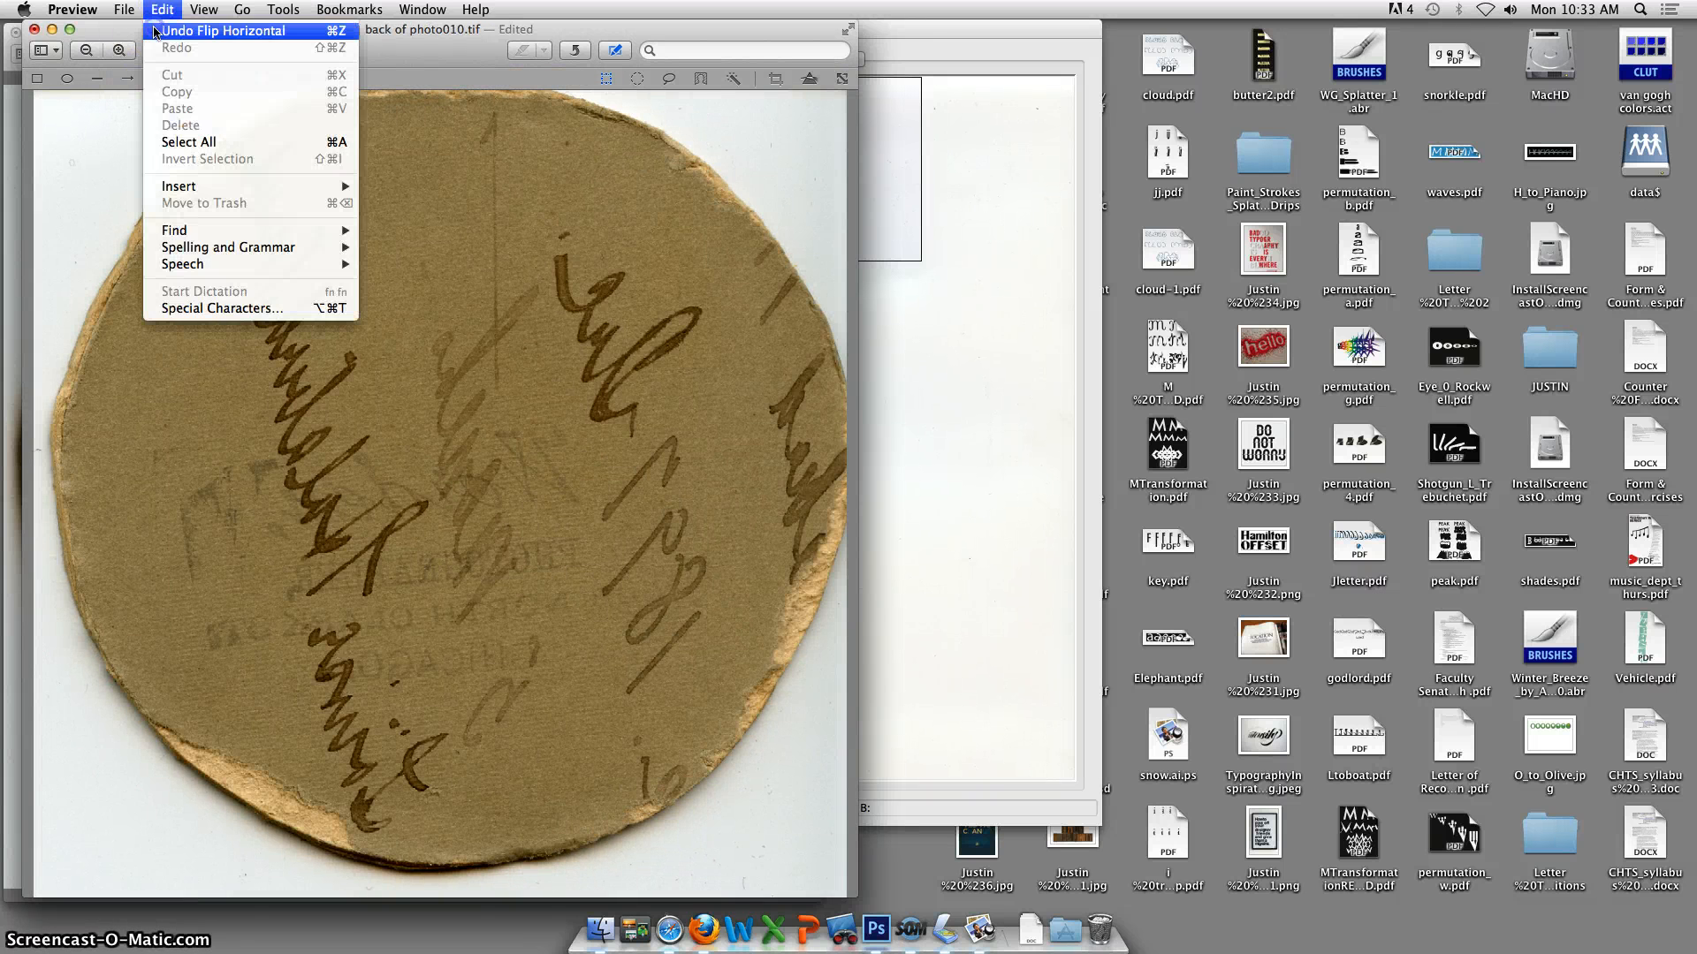
click(156, 32)
- Rotate the scanned back of the photo right so the handwriting reads horizontally
click(270, 12)
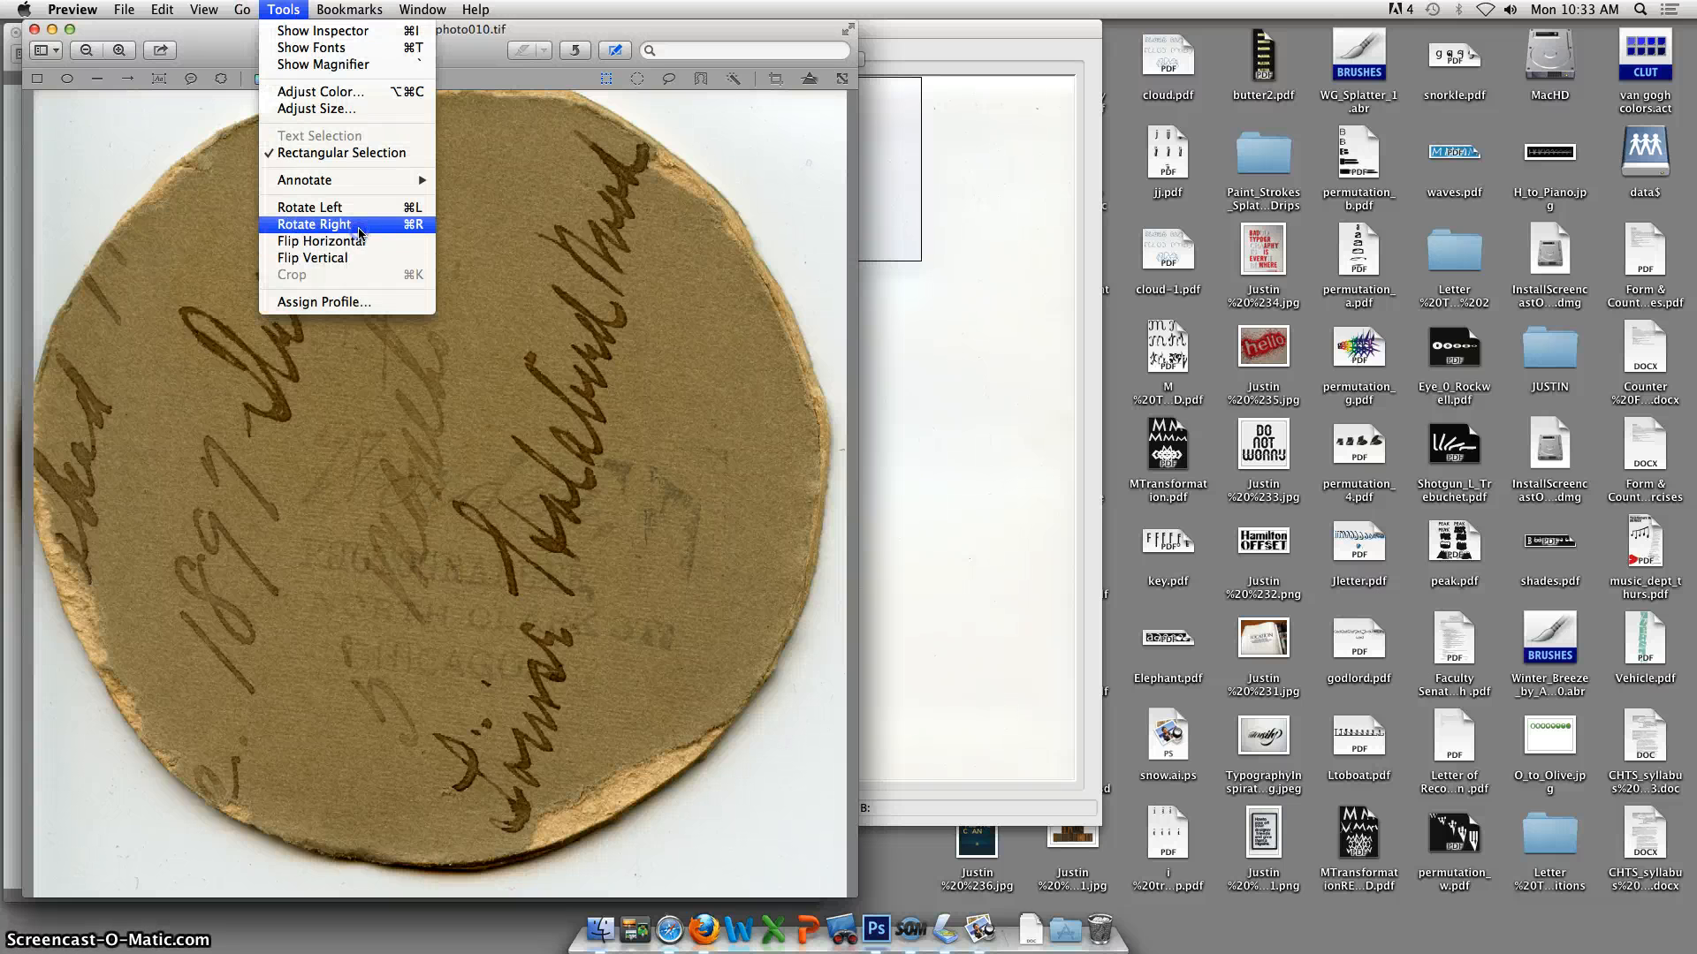
click(358, 226)
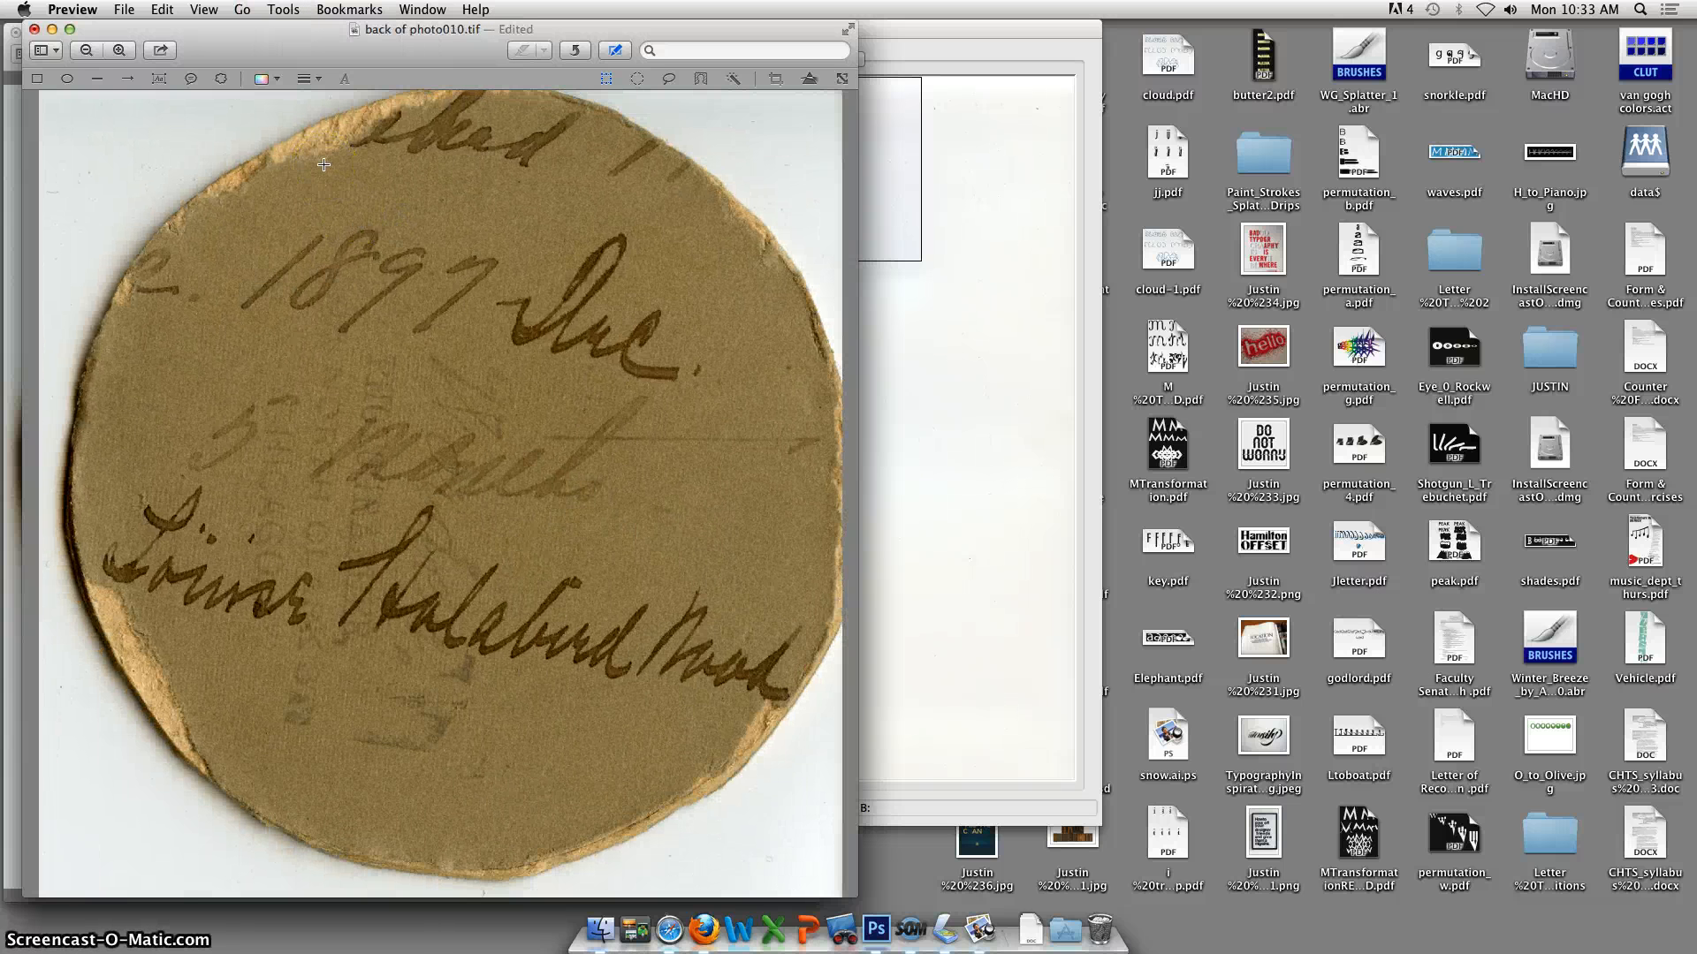